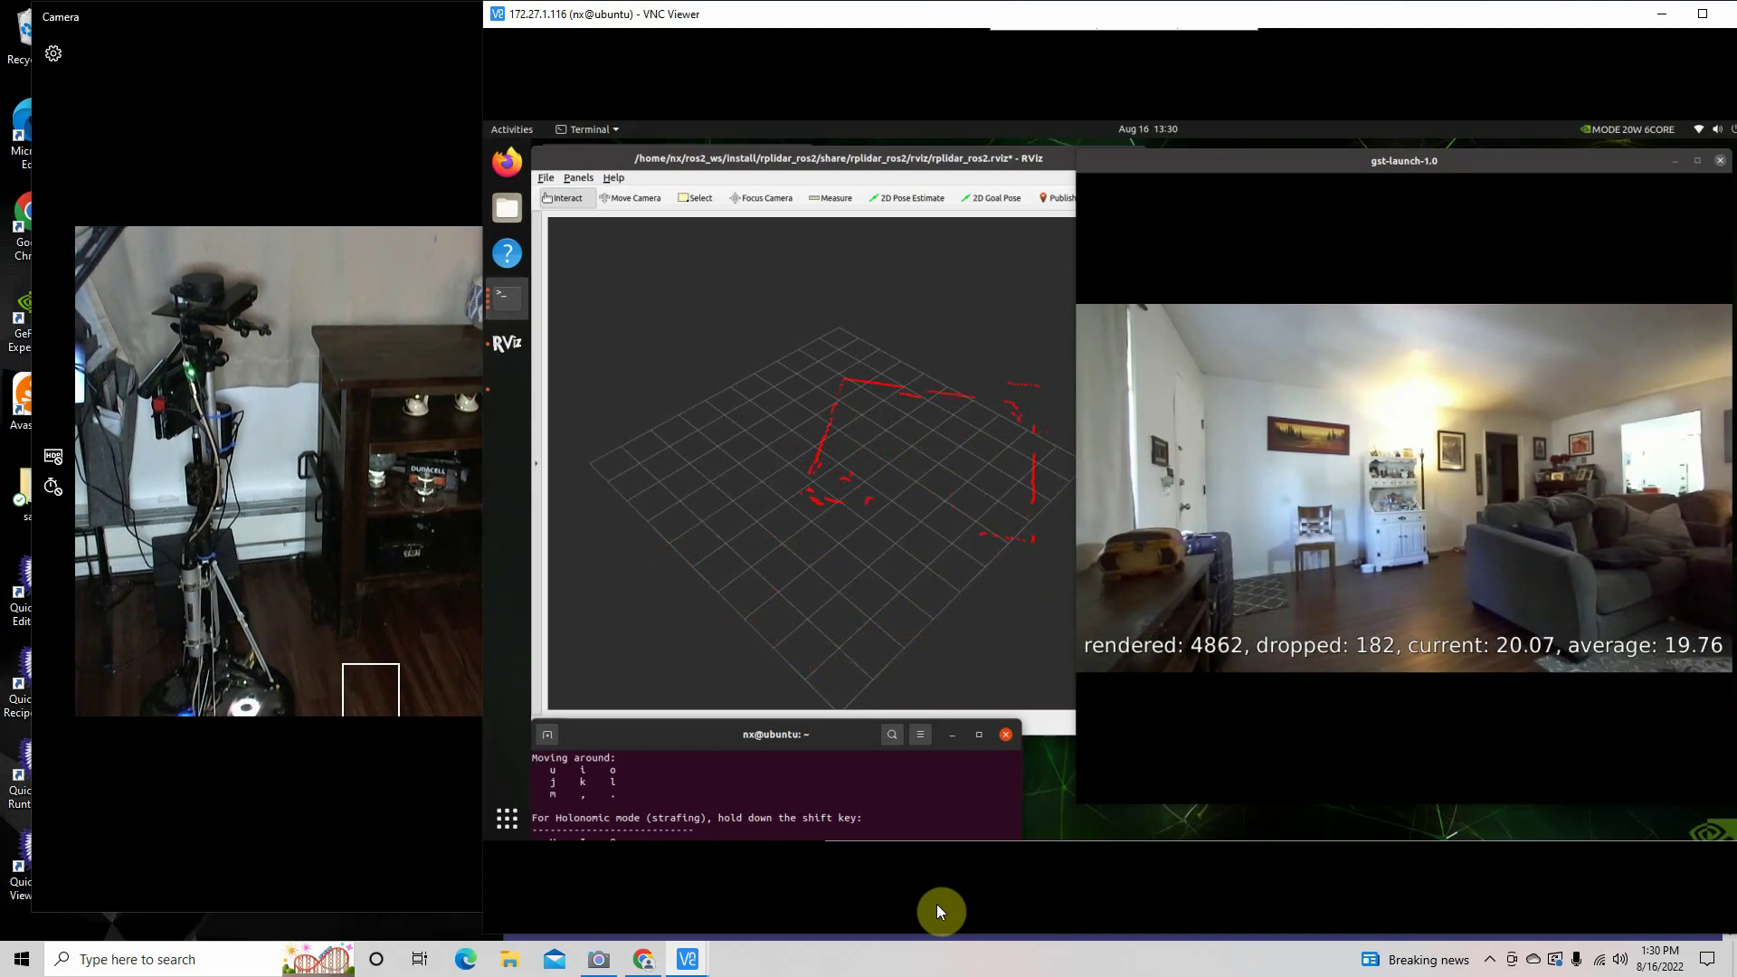
# Check the robot's battery state messages in their terminal window, and return to the RViz lidar view
pyautogui.click(525, 301)
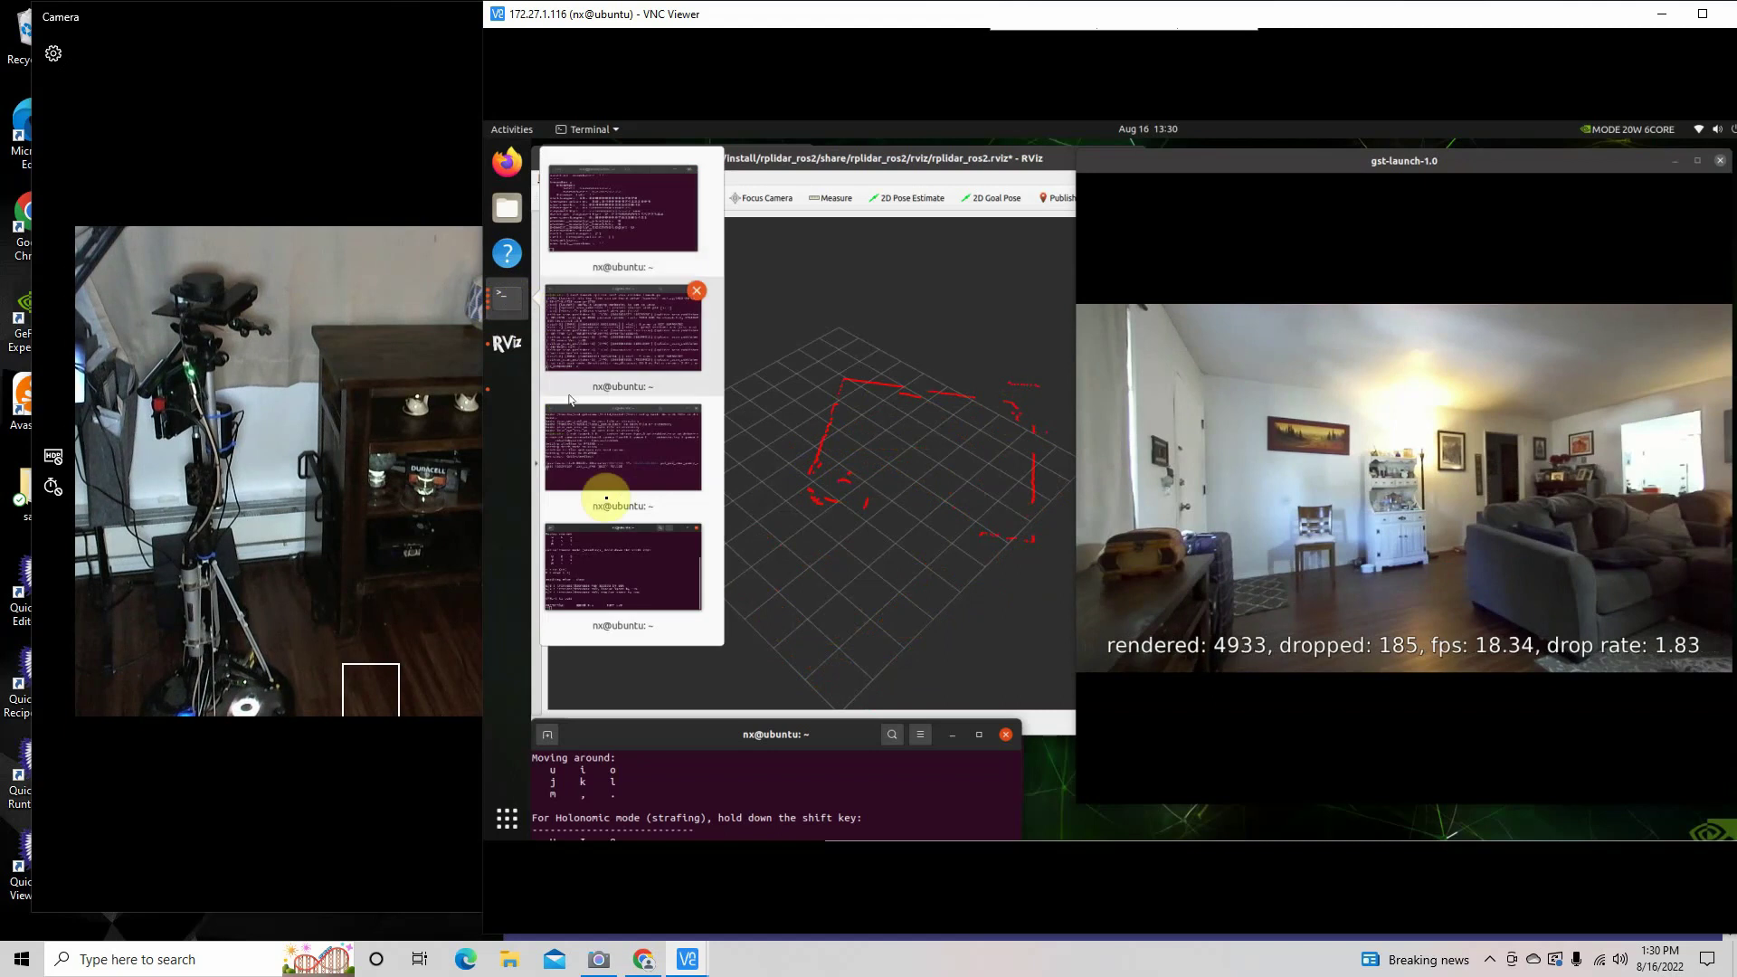
pyautogui.click(624, 215)
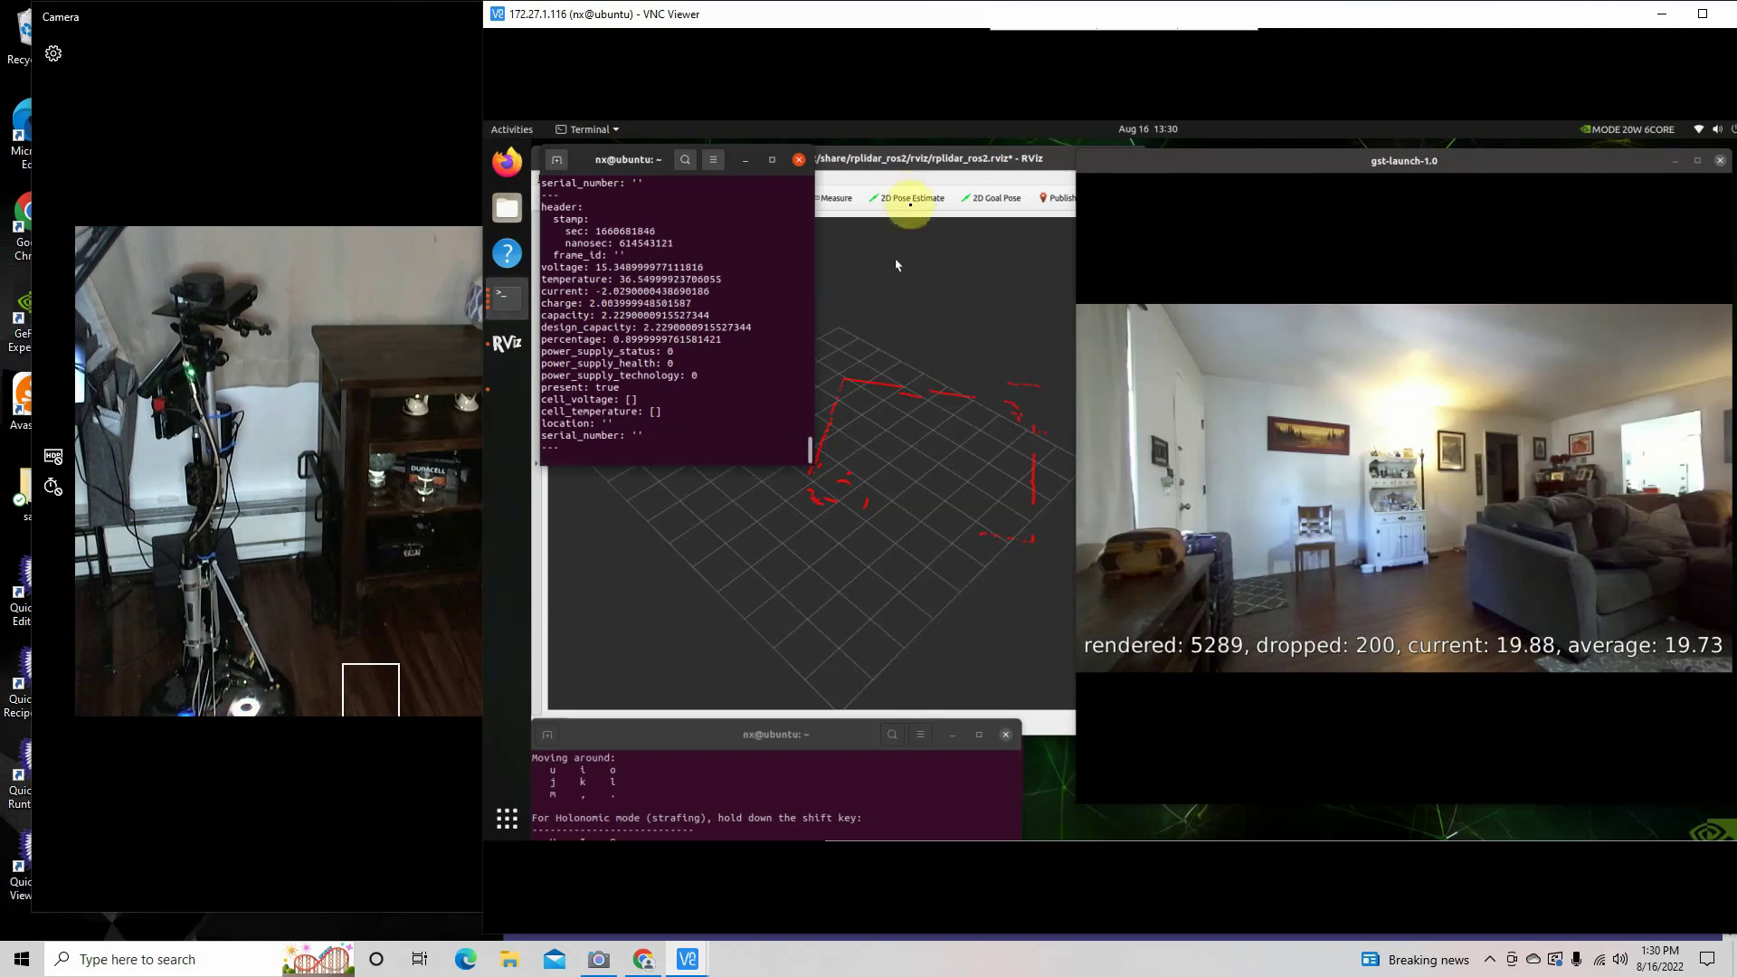
pyautogui.click(910, 183)
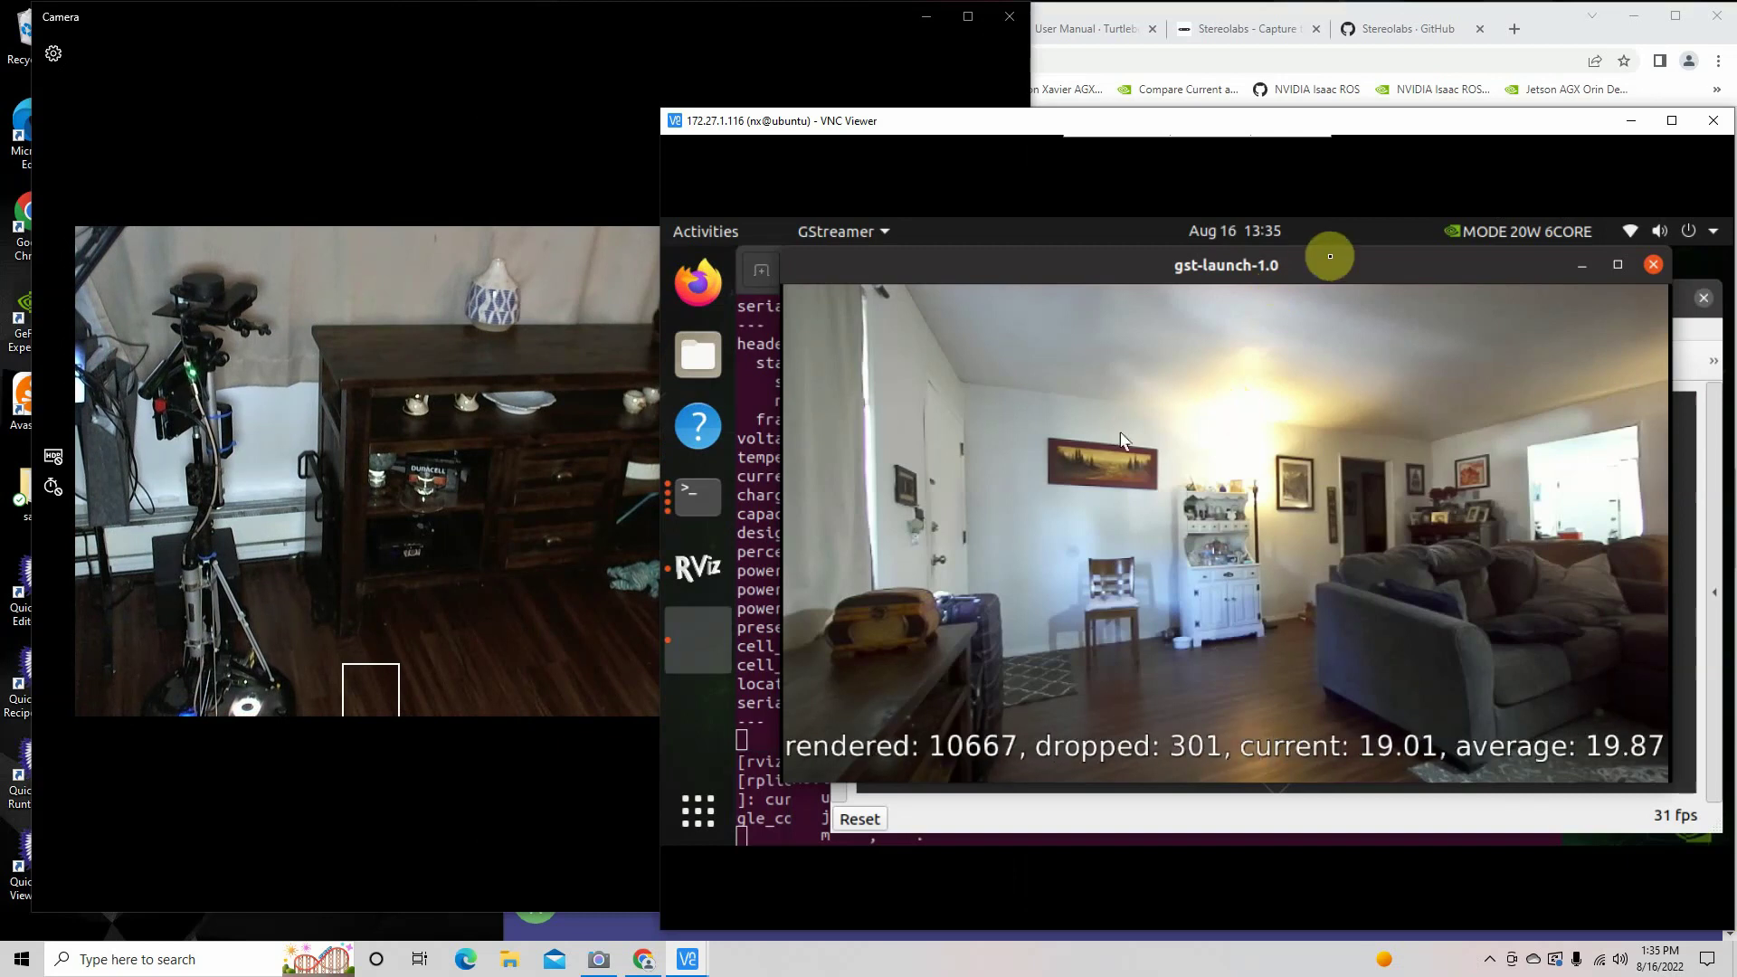
# View the lidar scan in RViz, and place the camera stream behind the active keyboard teleoperation terminal
pyautogui.click(1019, 817)
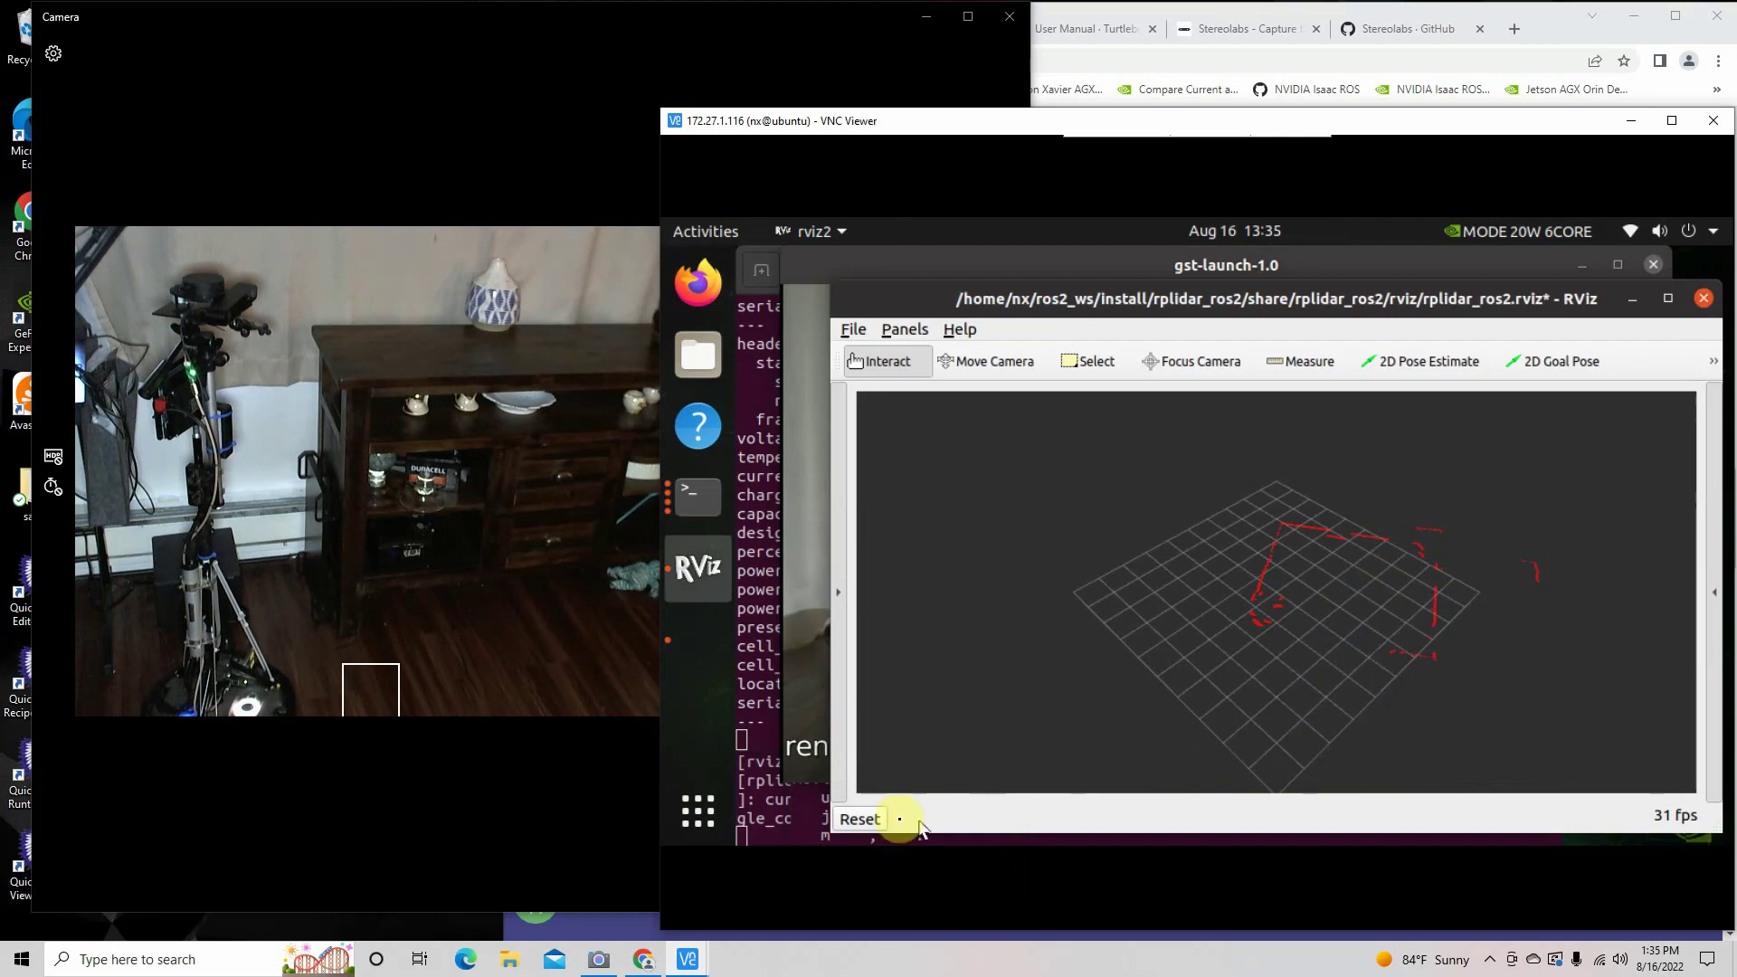
pyautogui.click(813, 825)
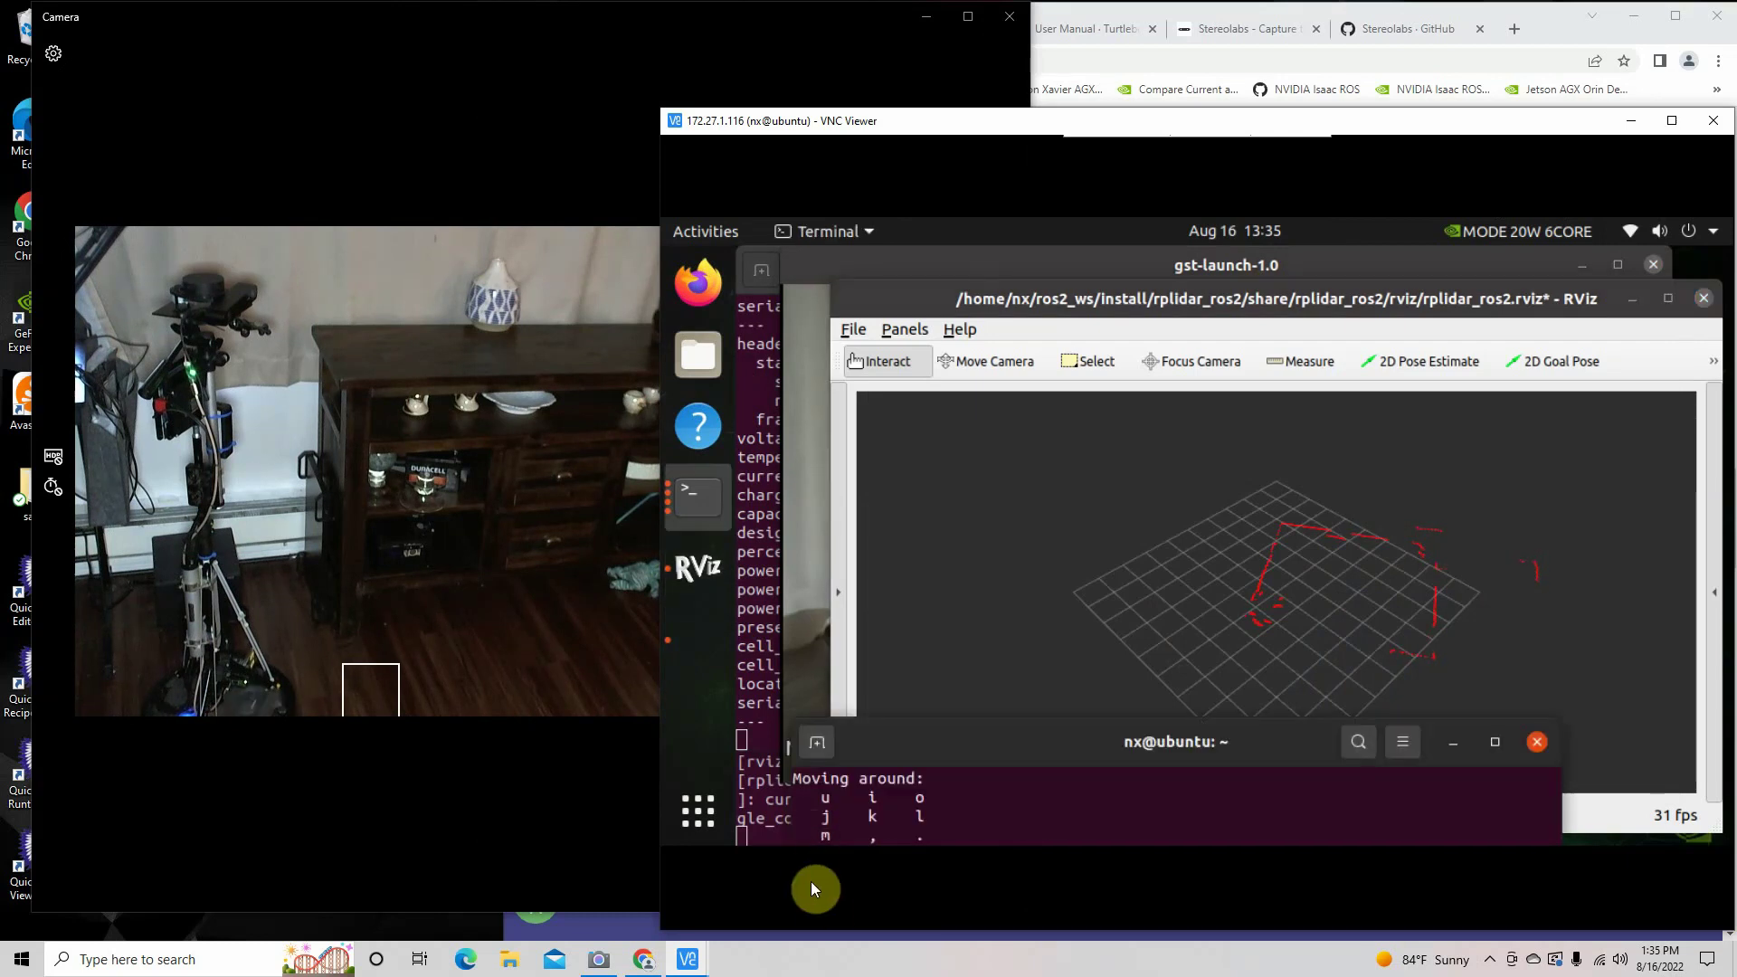
pyautogui.moveTo(687, 961)
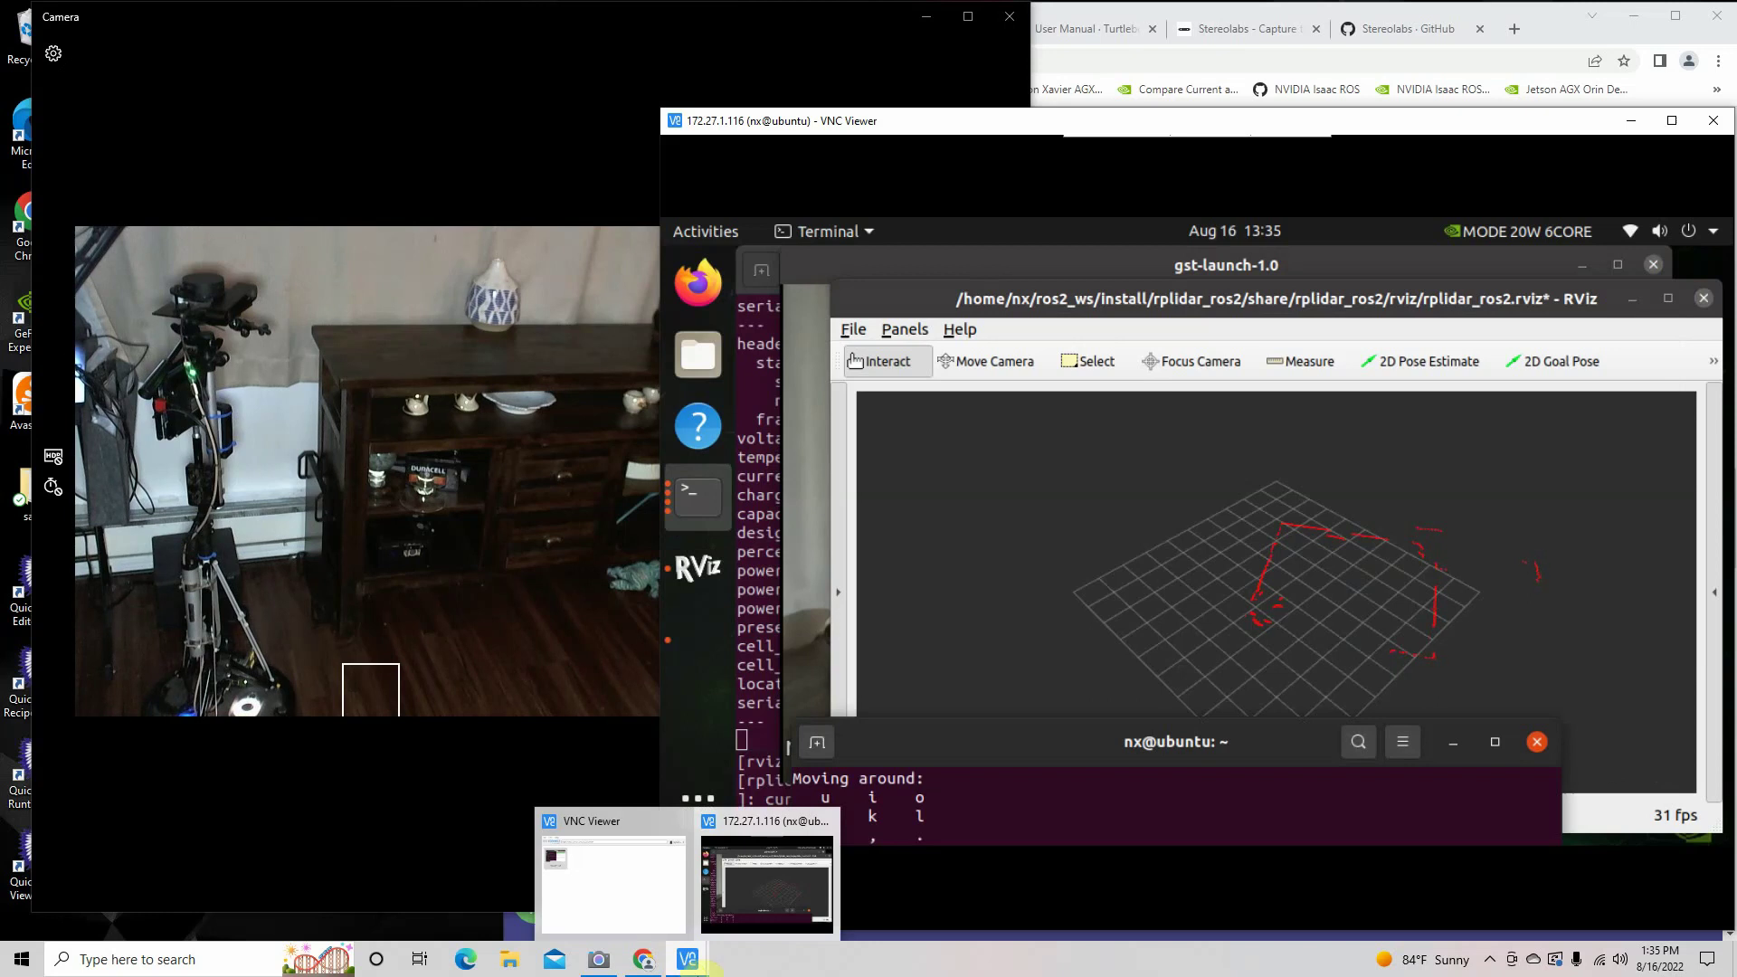
pyautogui.click(808, 570)
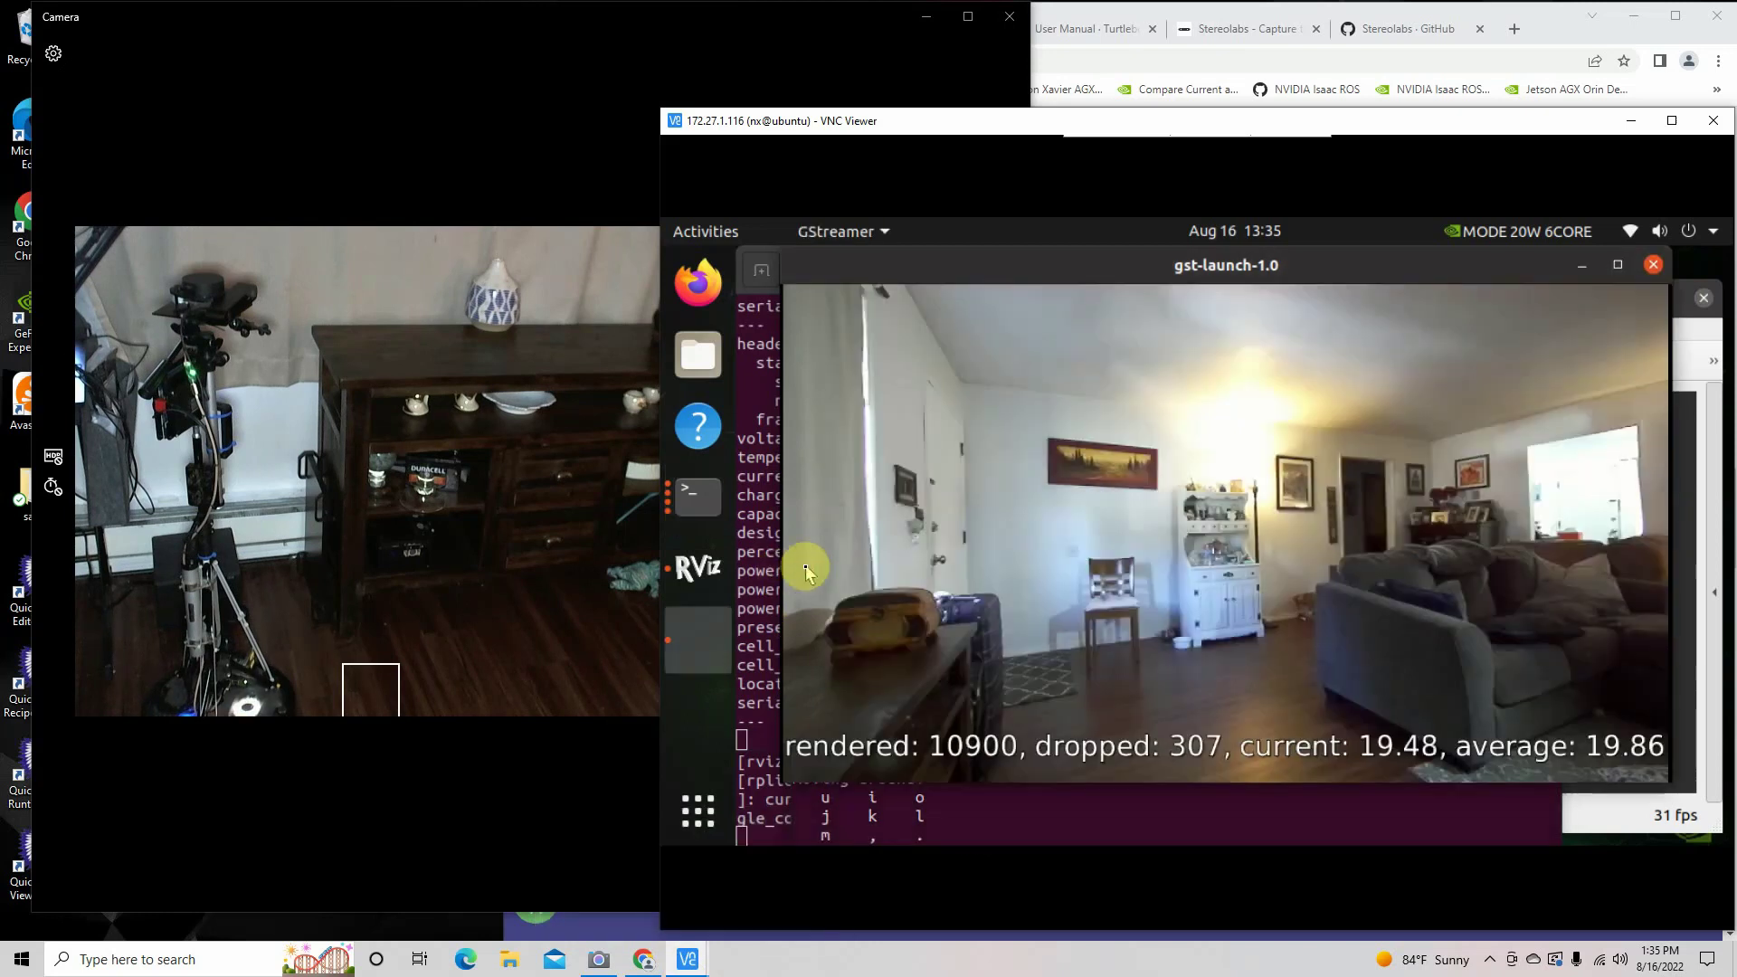
pyautogui.click(981, 824)
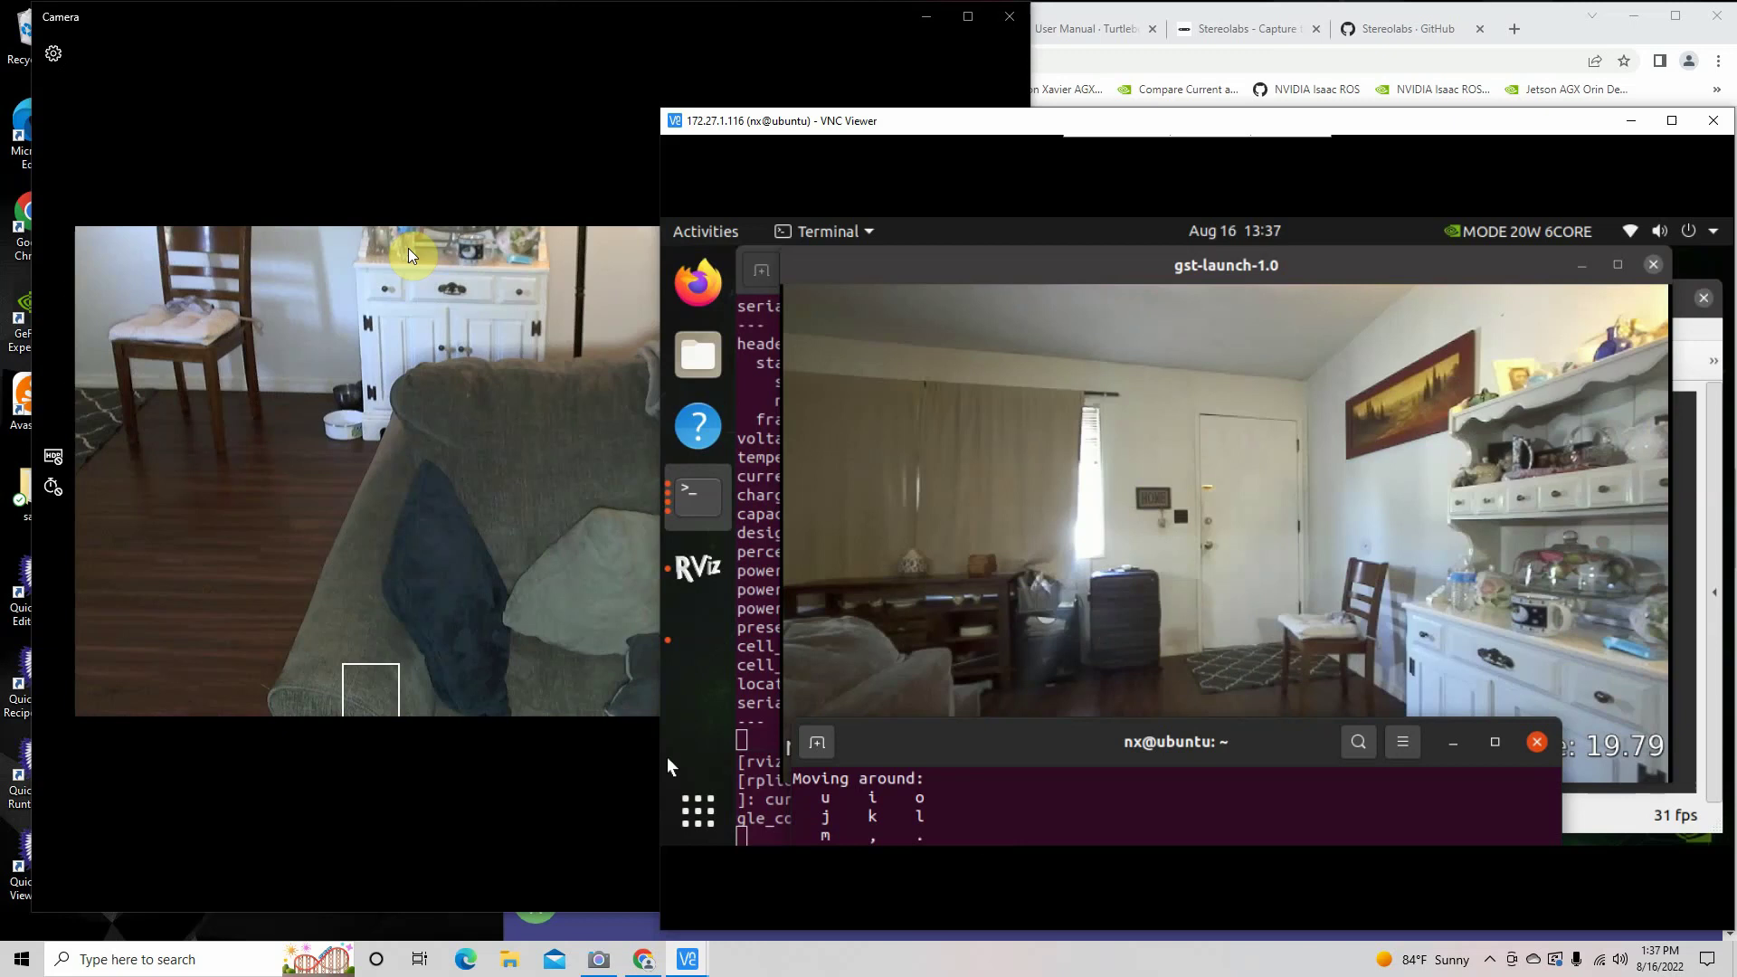
# View the full webcam picture in the Camera app, and drive the robot forward-left from the keyboard teleoperation terminal
pyautogui.click(410, 201)
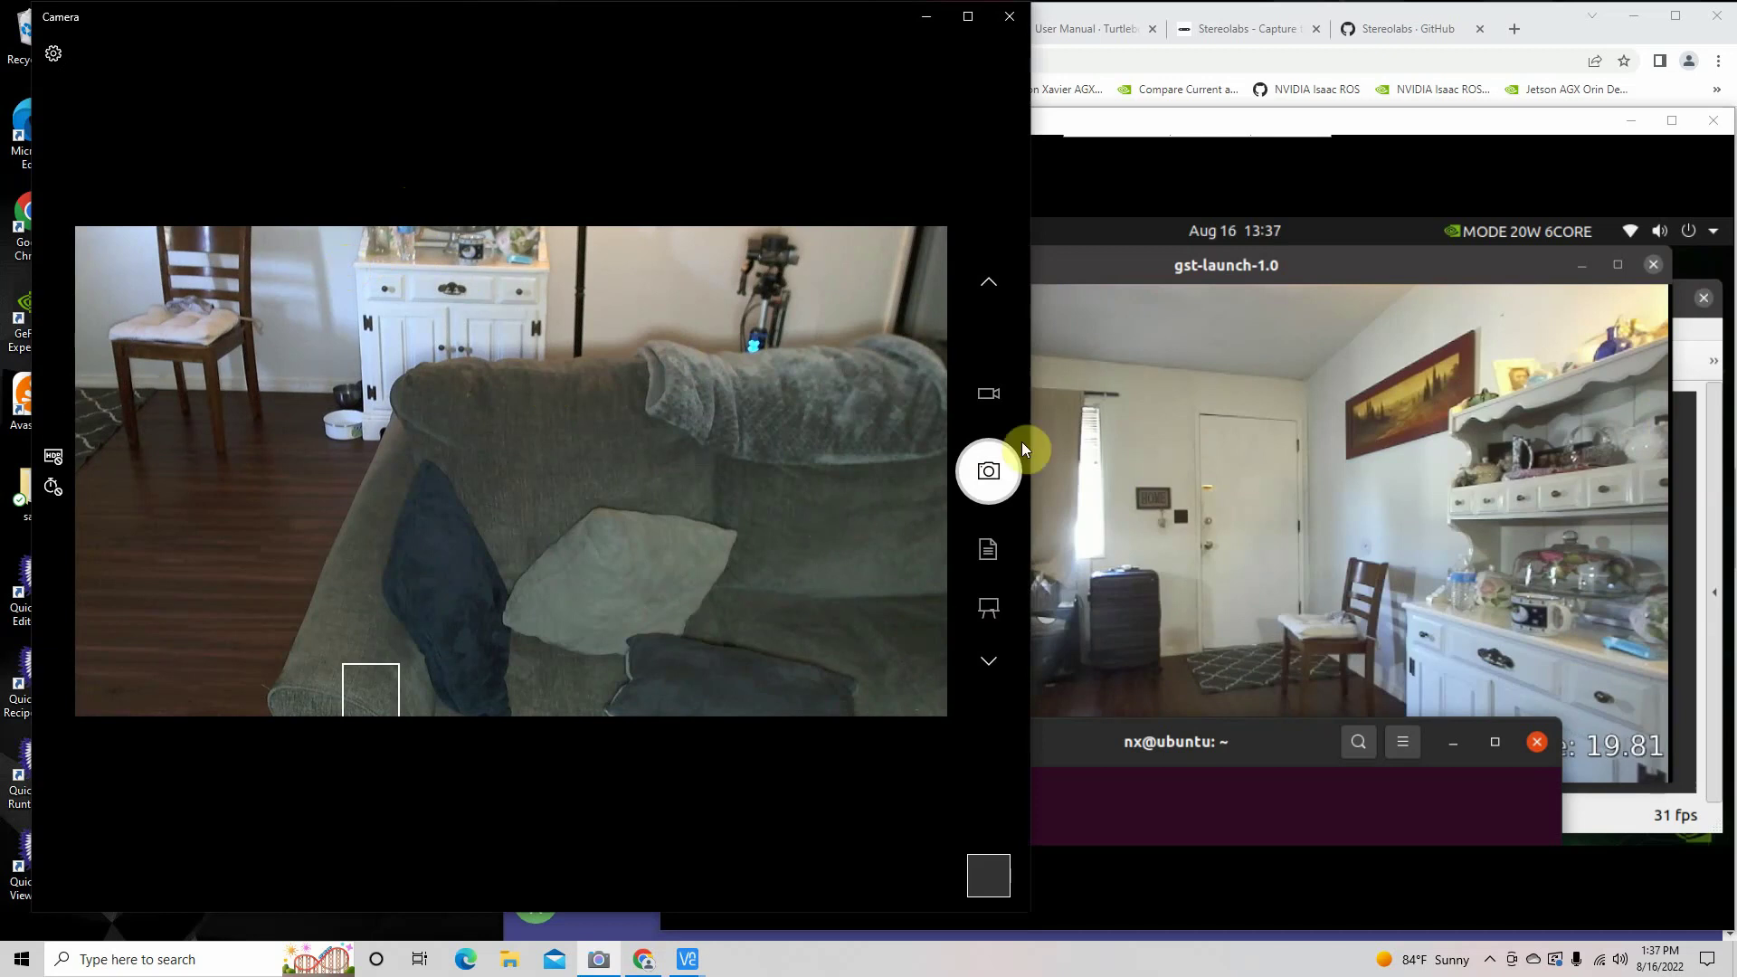
pyautogui.click(1136, 753)
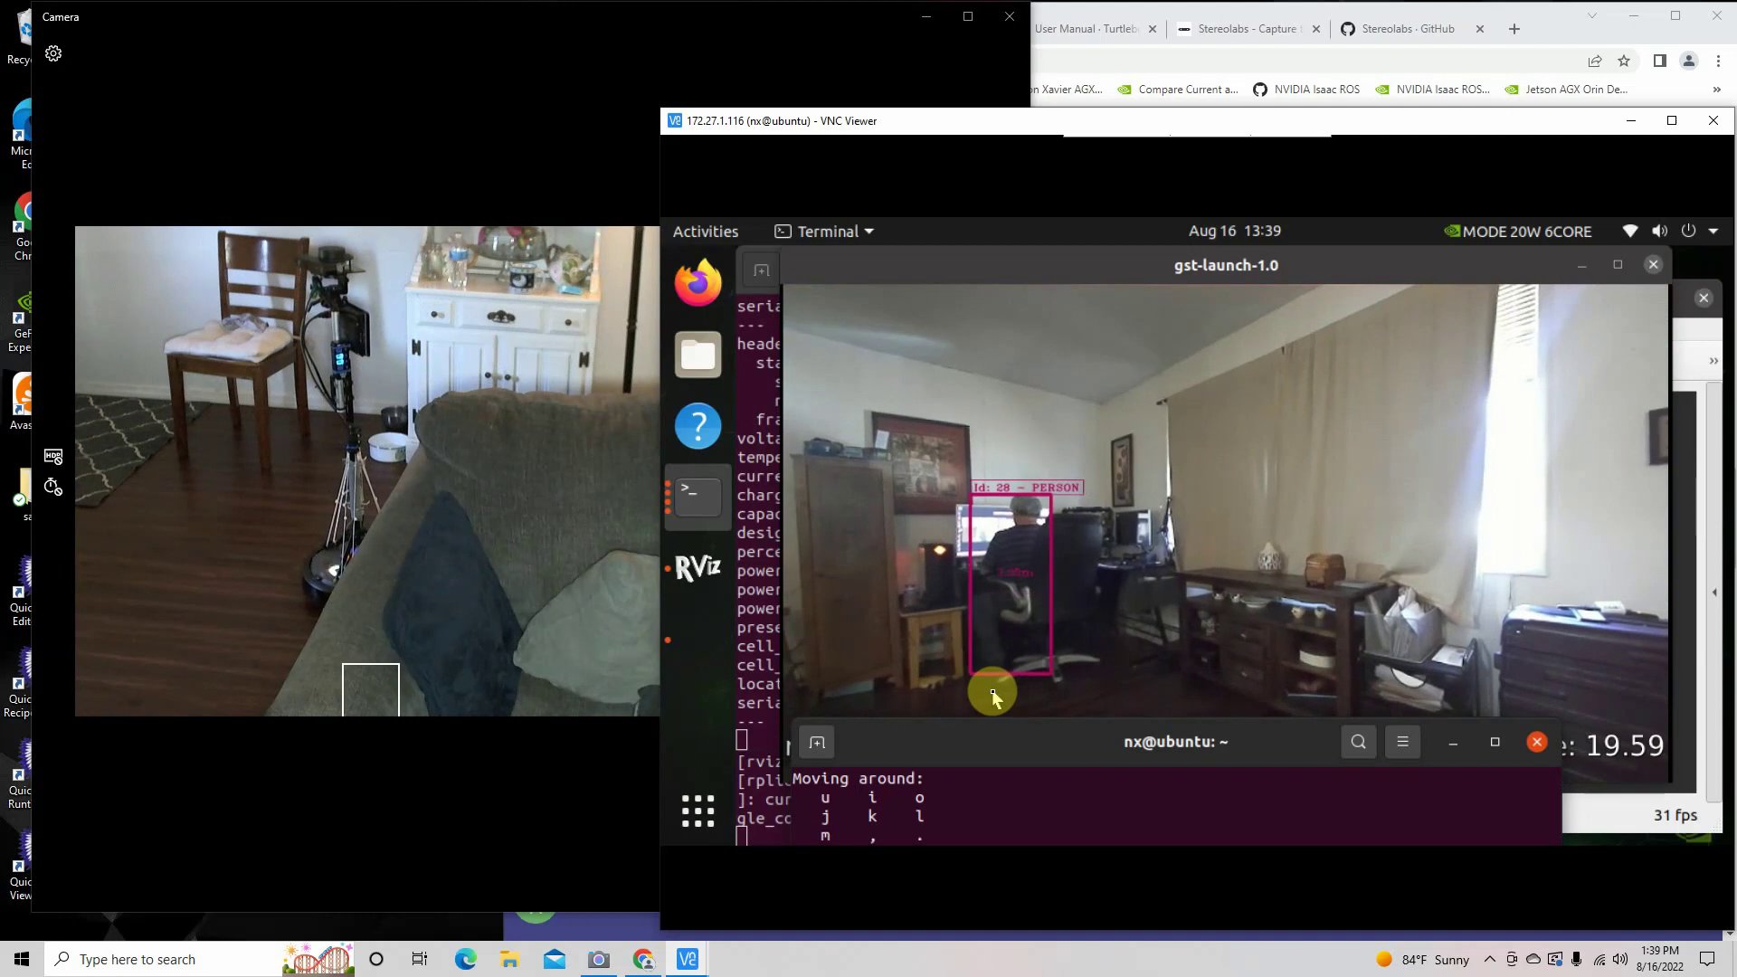
pyautogui.press('u')
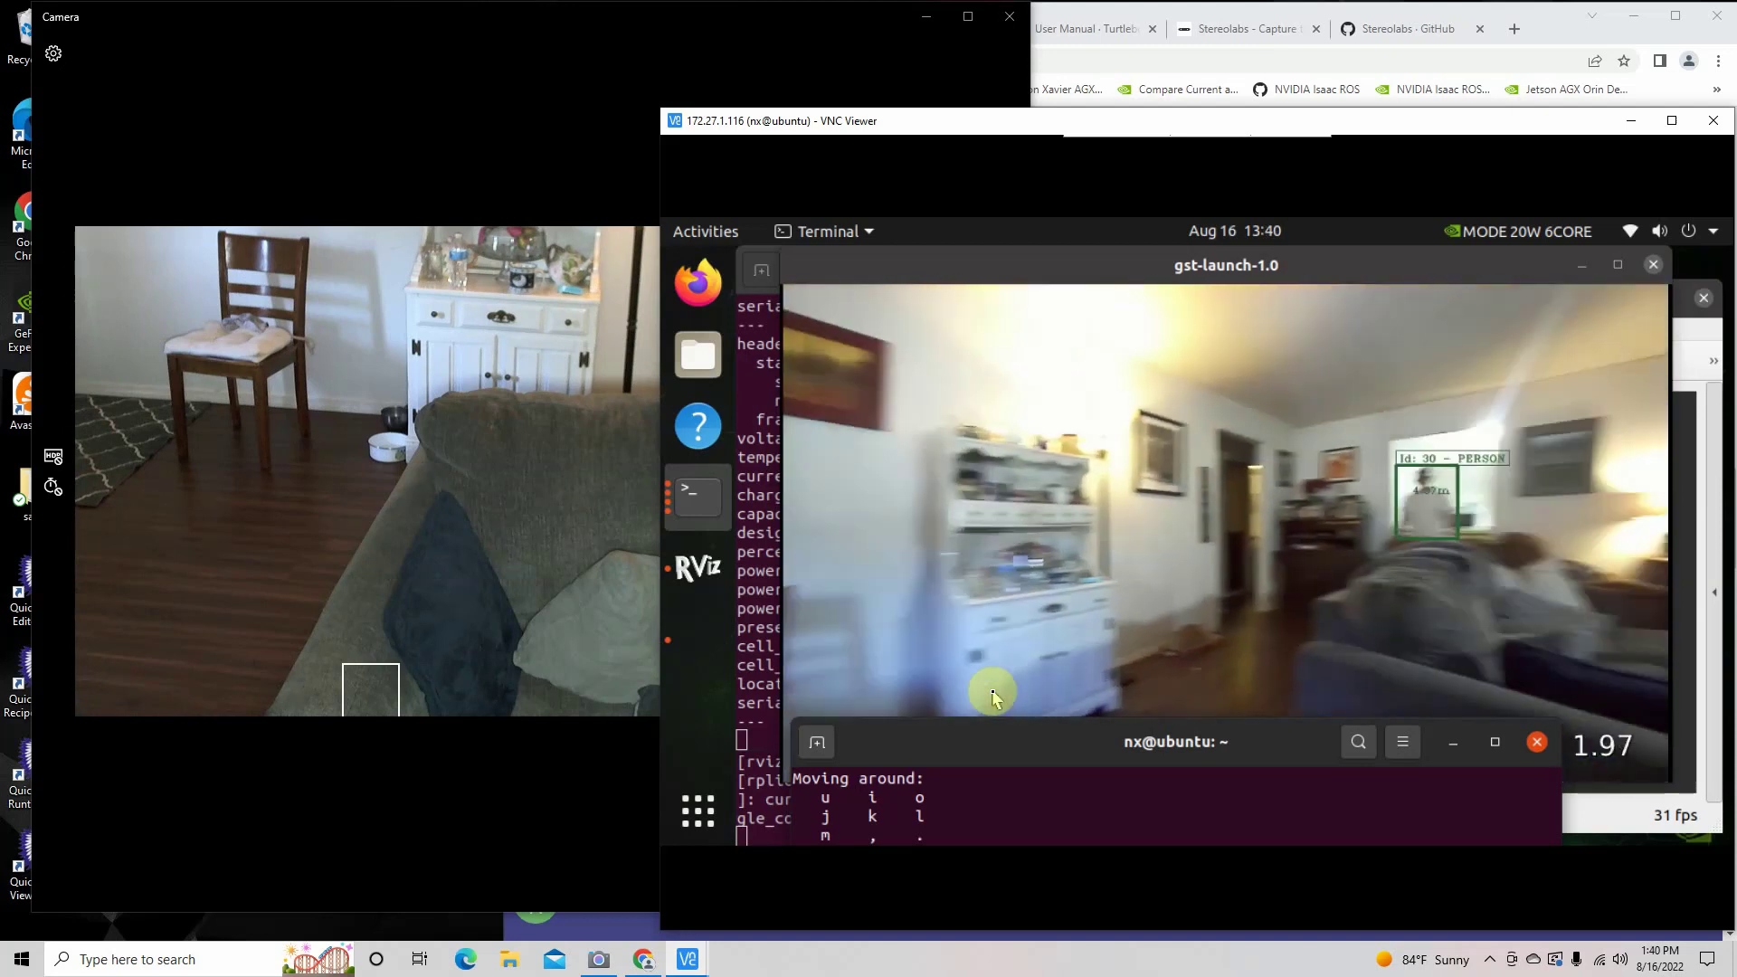
# Inspect the current lidar scan in RViz, and reactivate the keyboard teleoperation terminal
pyautogui.click(992, 693)
pyautogui.click(1701, 366)
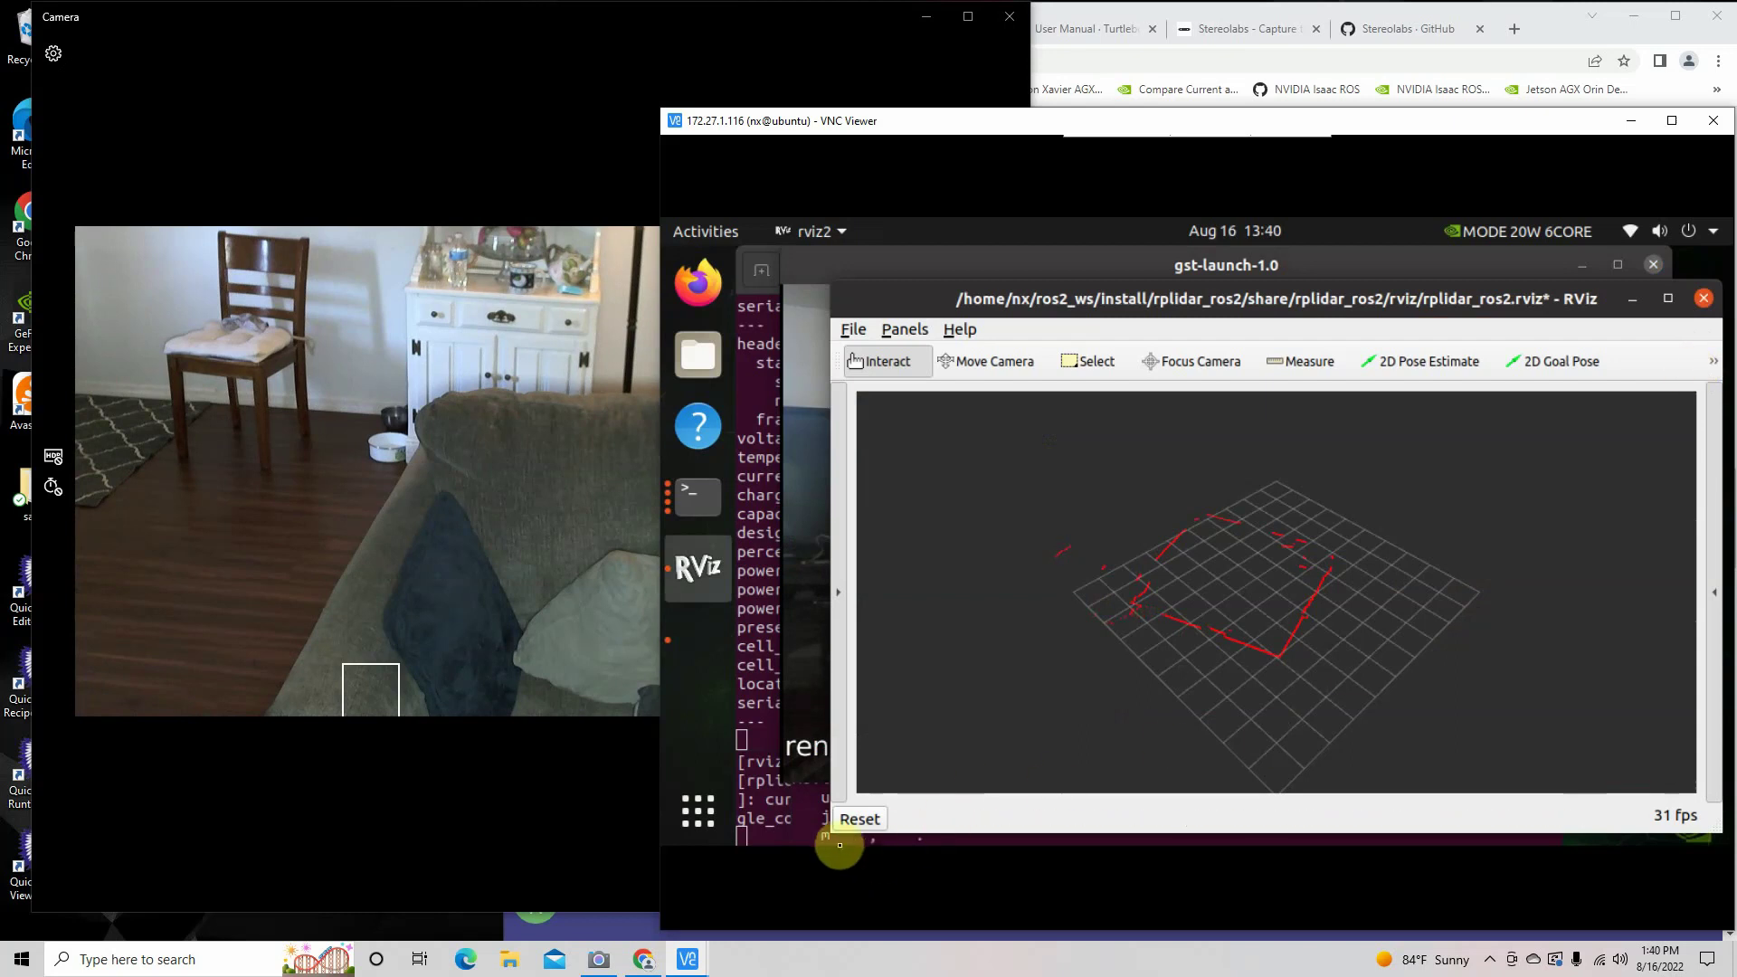
pyautogui.click(813, 839)
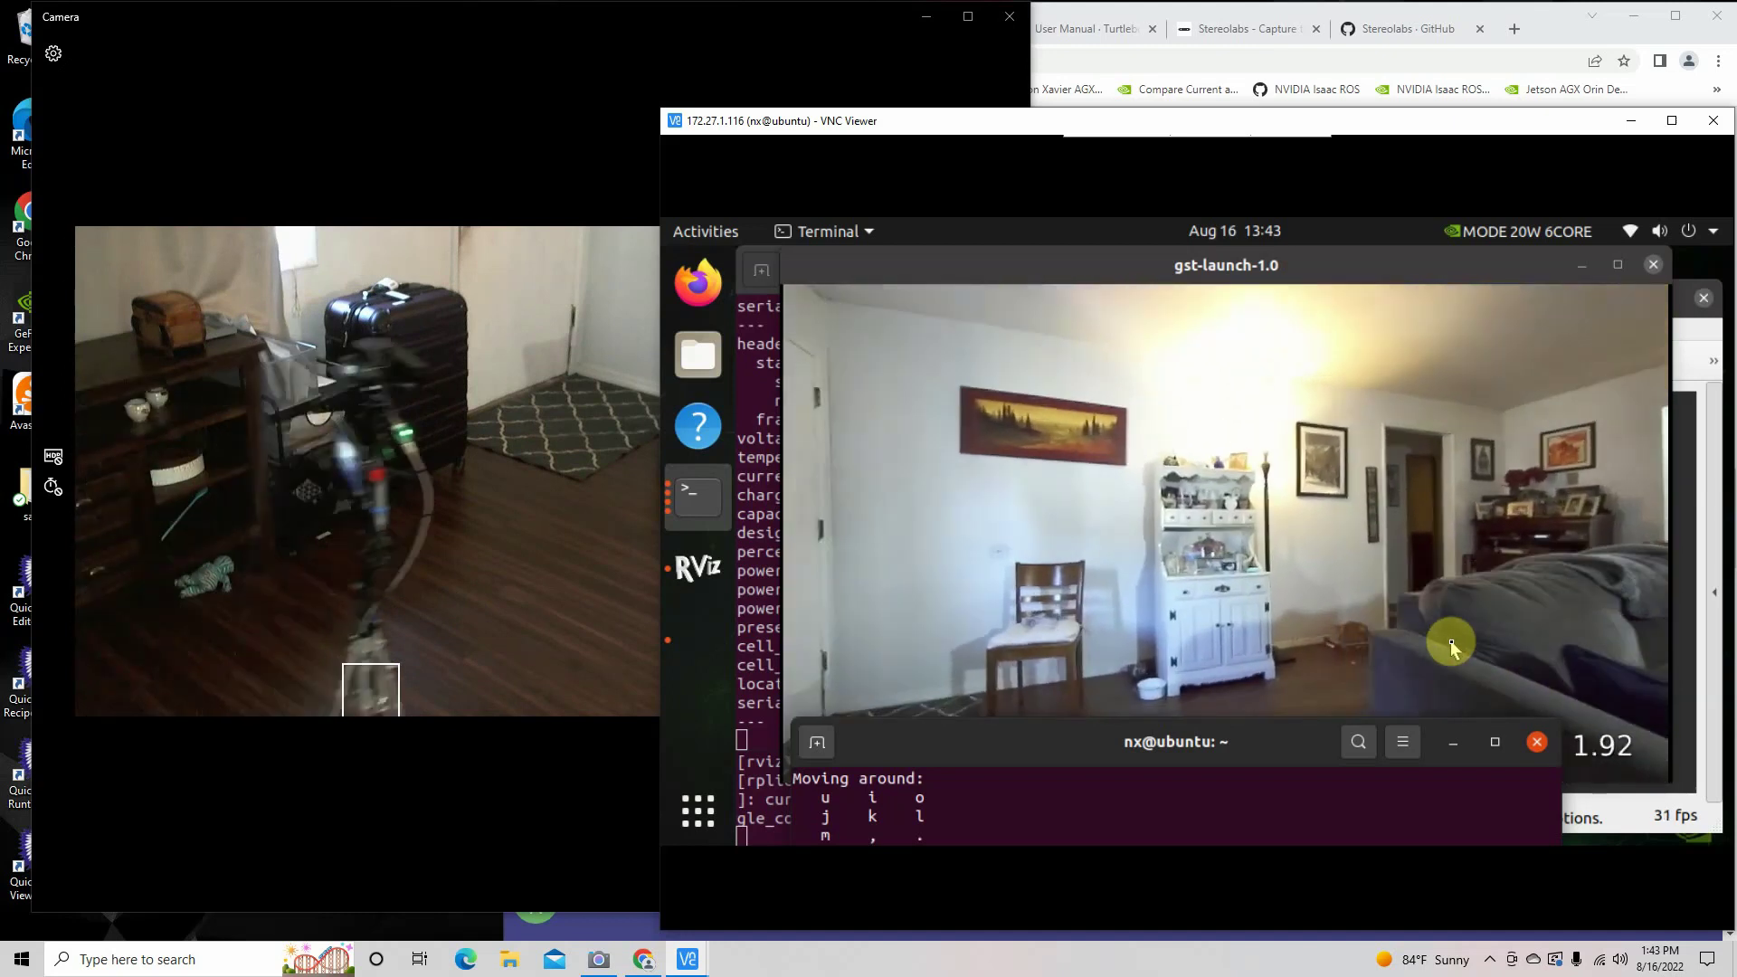
# Examine the lidar scan from the robot's new position and the battery state messages in their terminal
pyautogui.click(1681, 298)
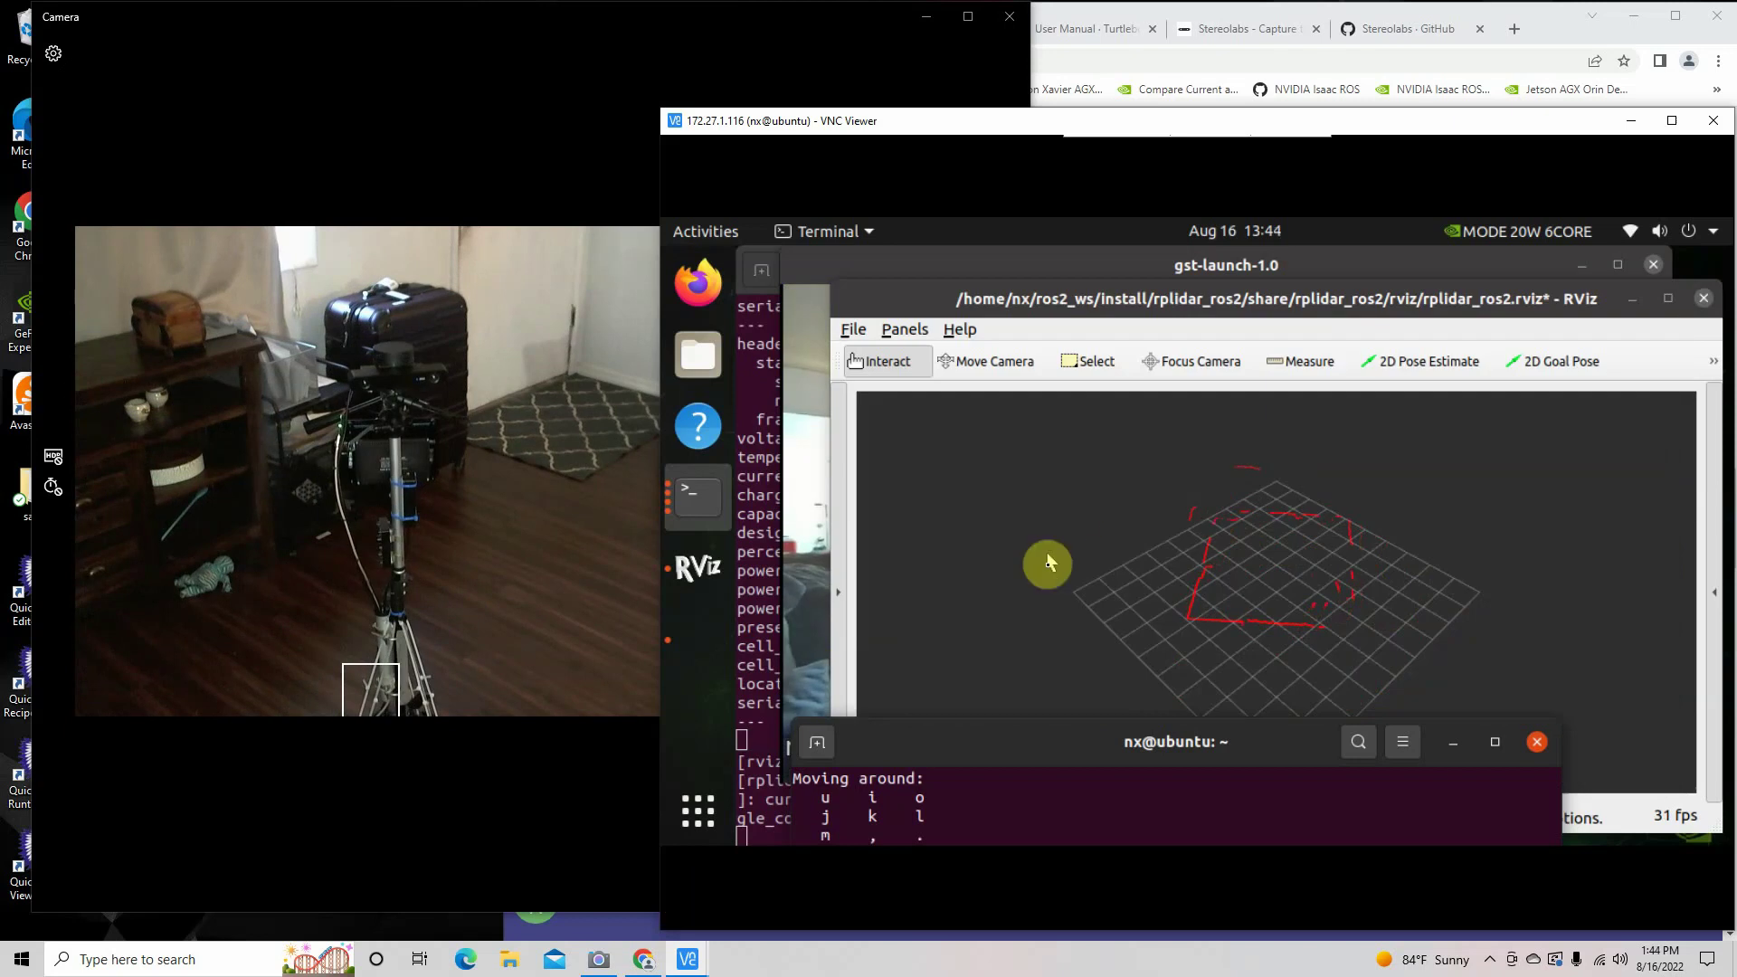
pyautogui.click(760, 405)
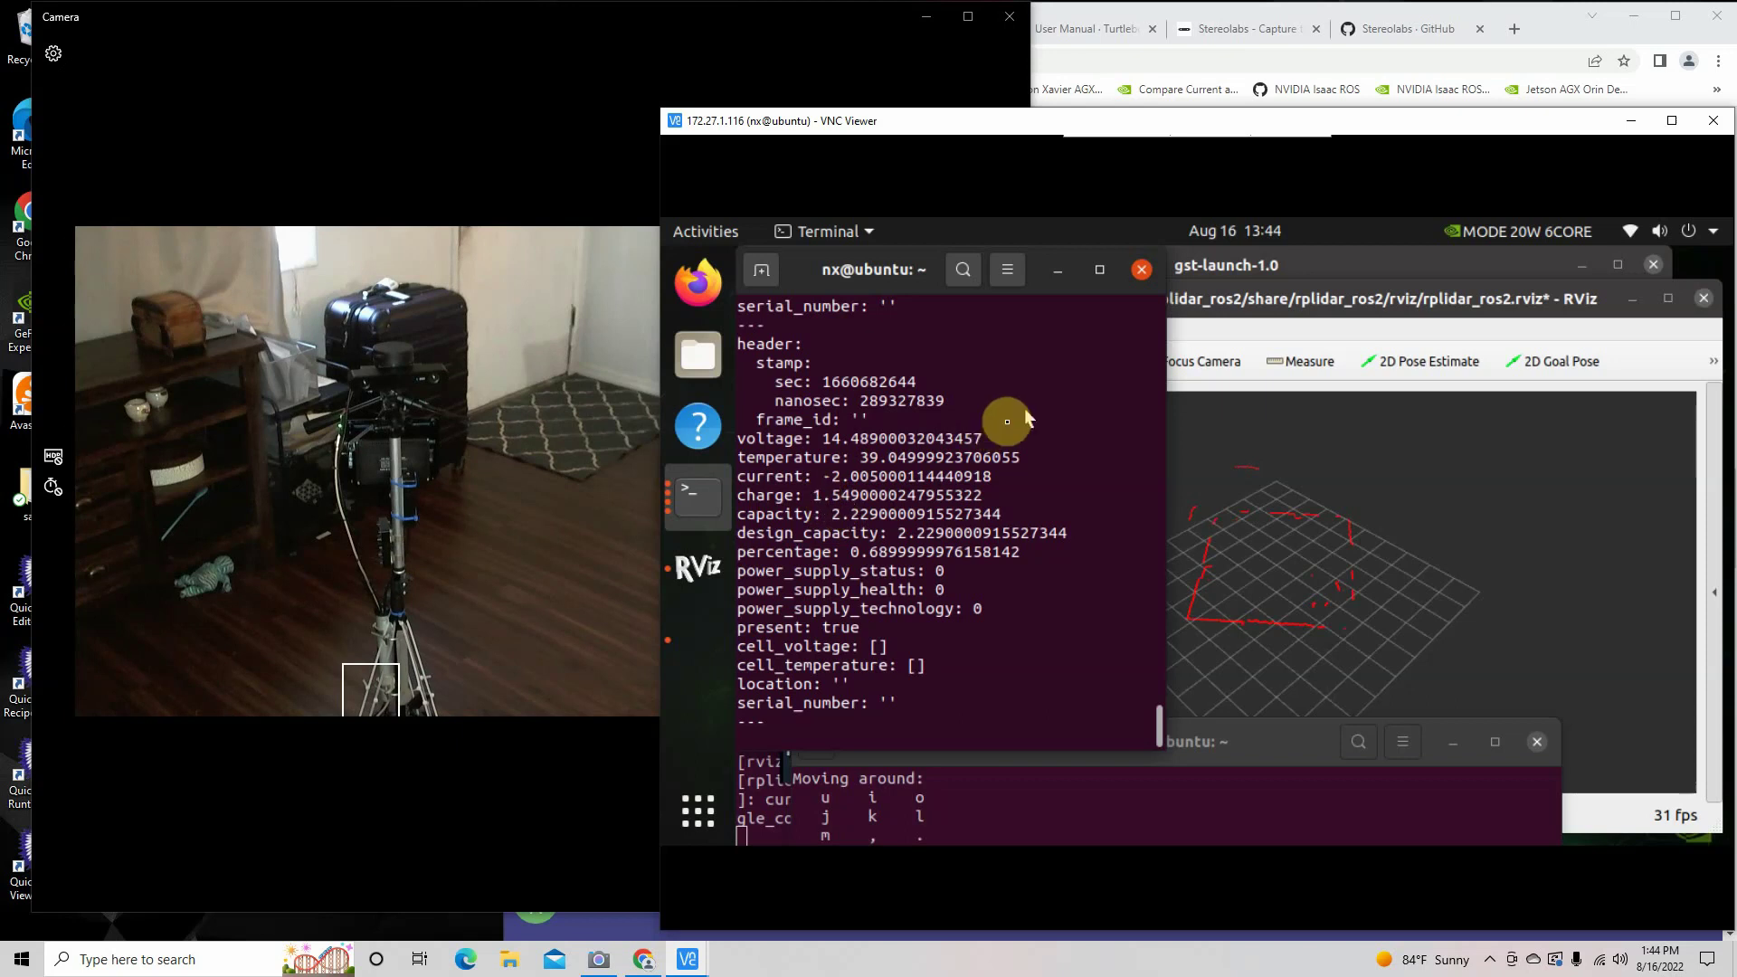
# With the camera stream in view, rotate the robot counterclockwise and drive it forward from the teleoperation terminal
pyautogui.click(1560, 263)
pyautogui.click(963, 844)
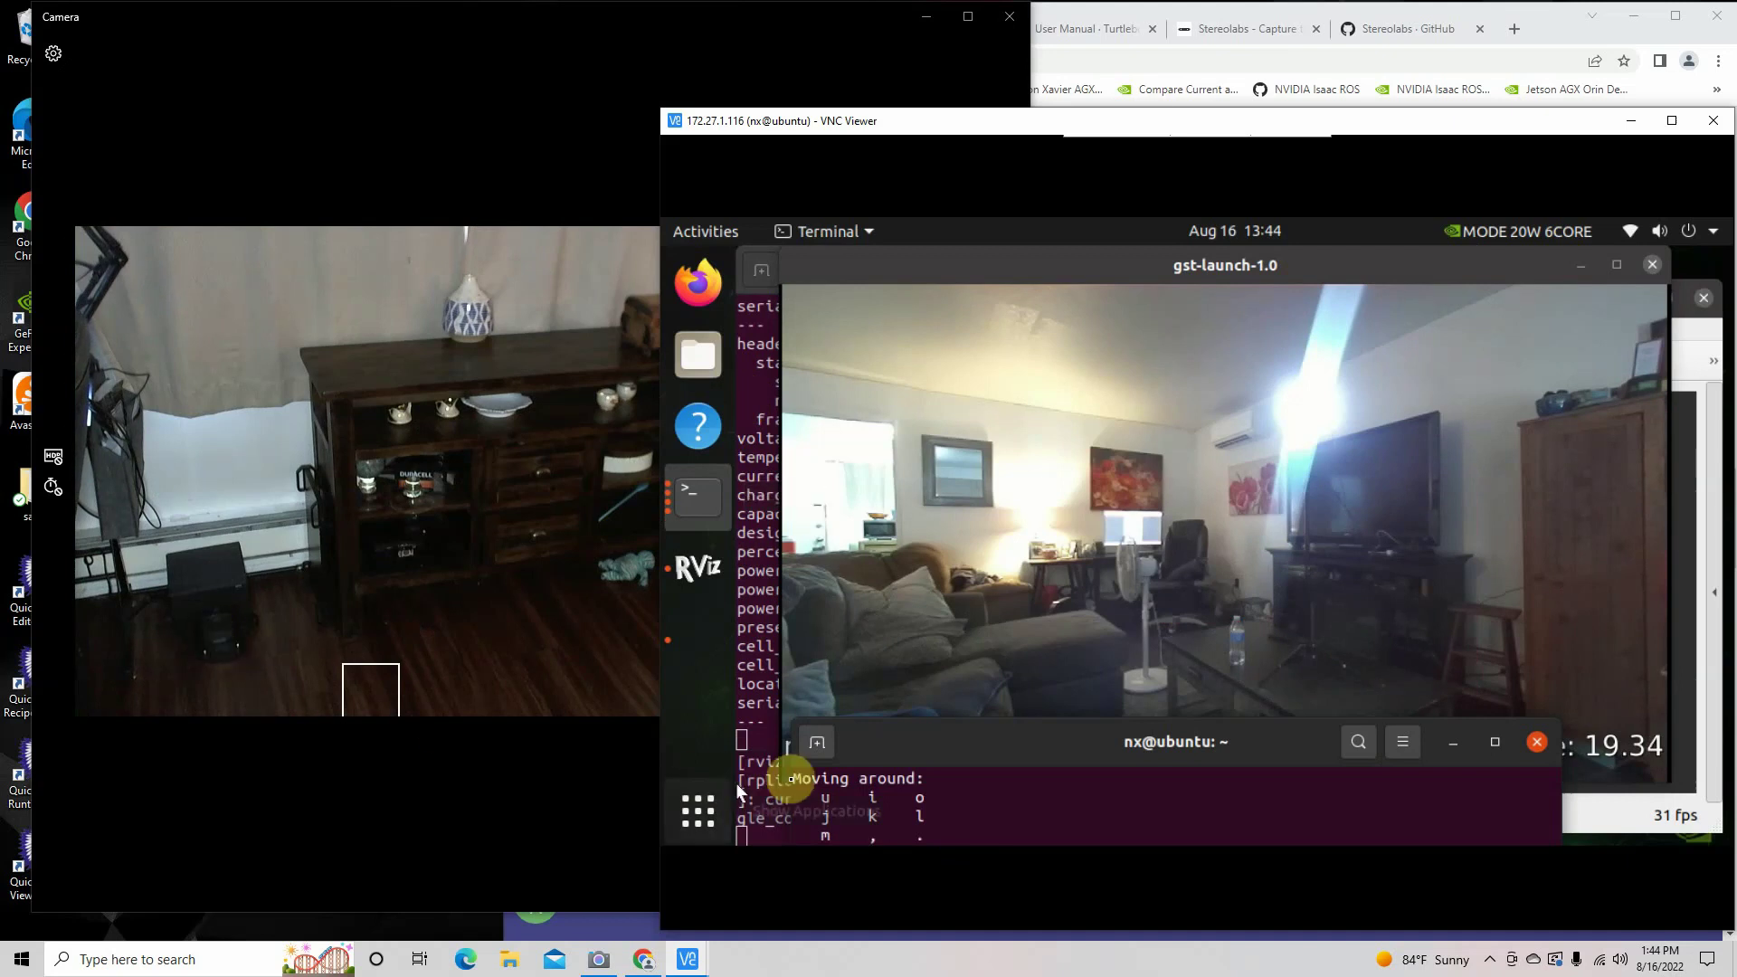
pyautogui.click(1070, 821)
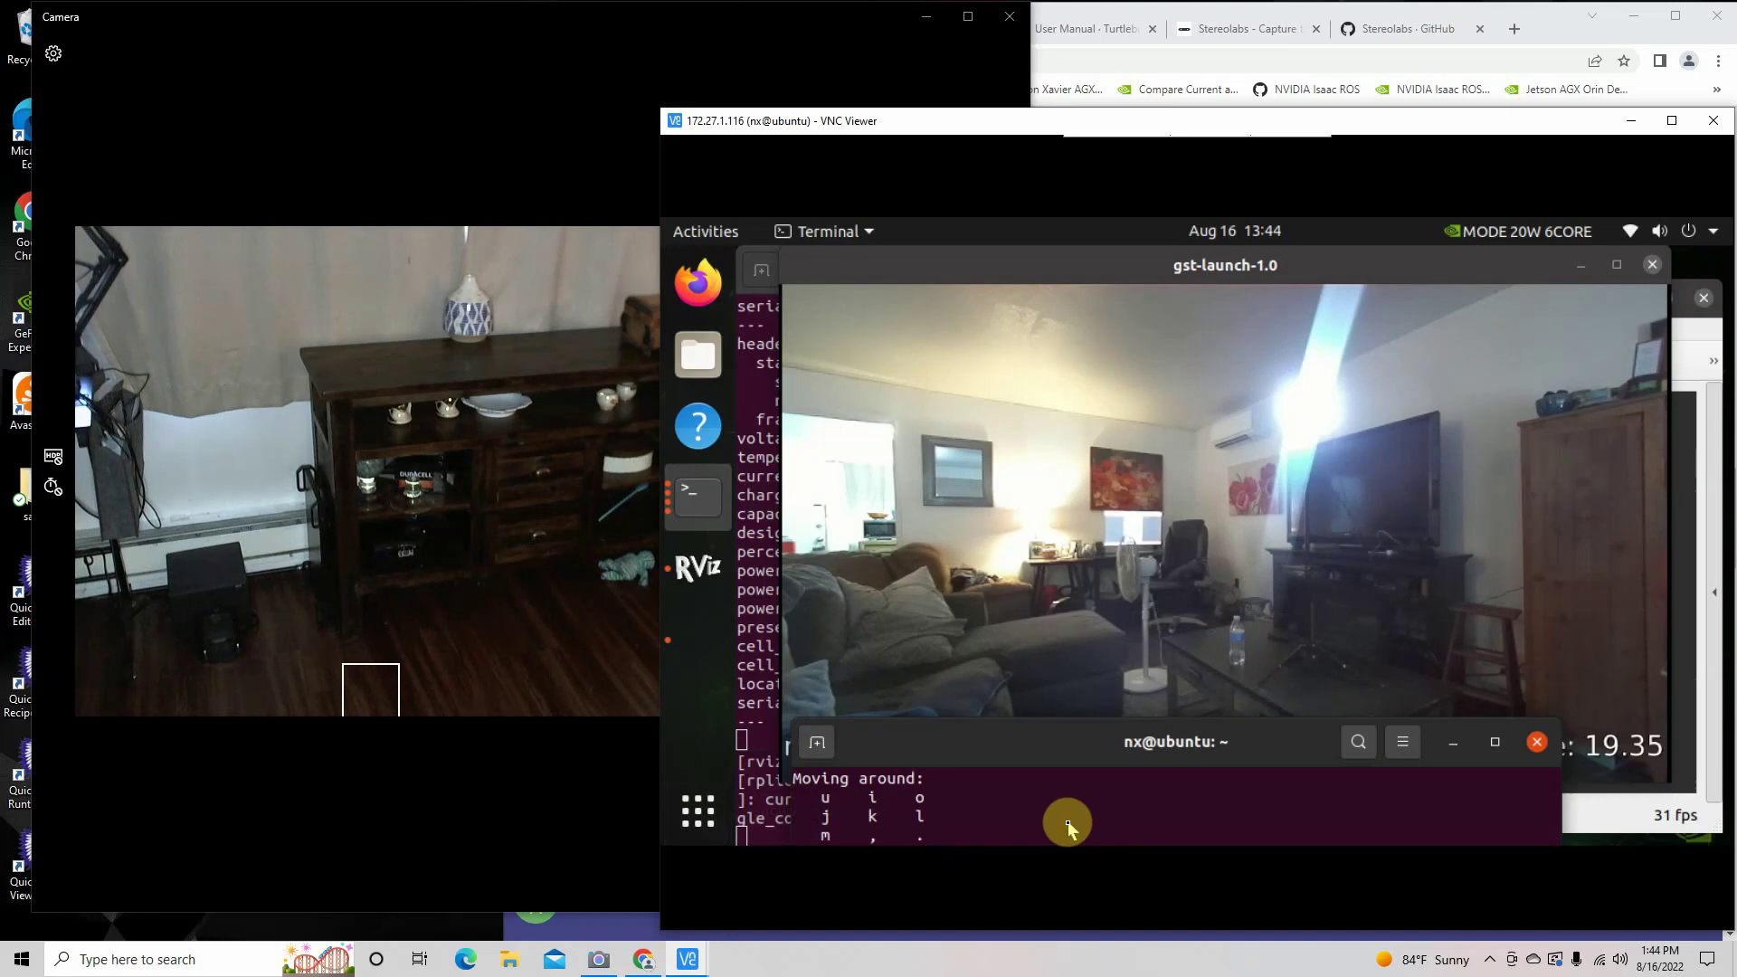
pyautogui.press('j')
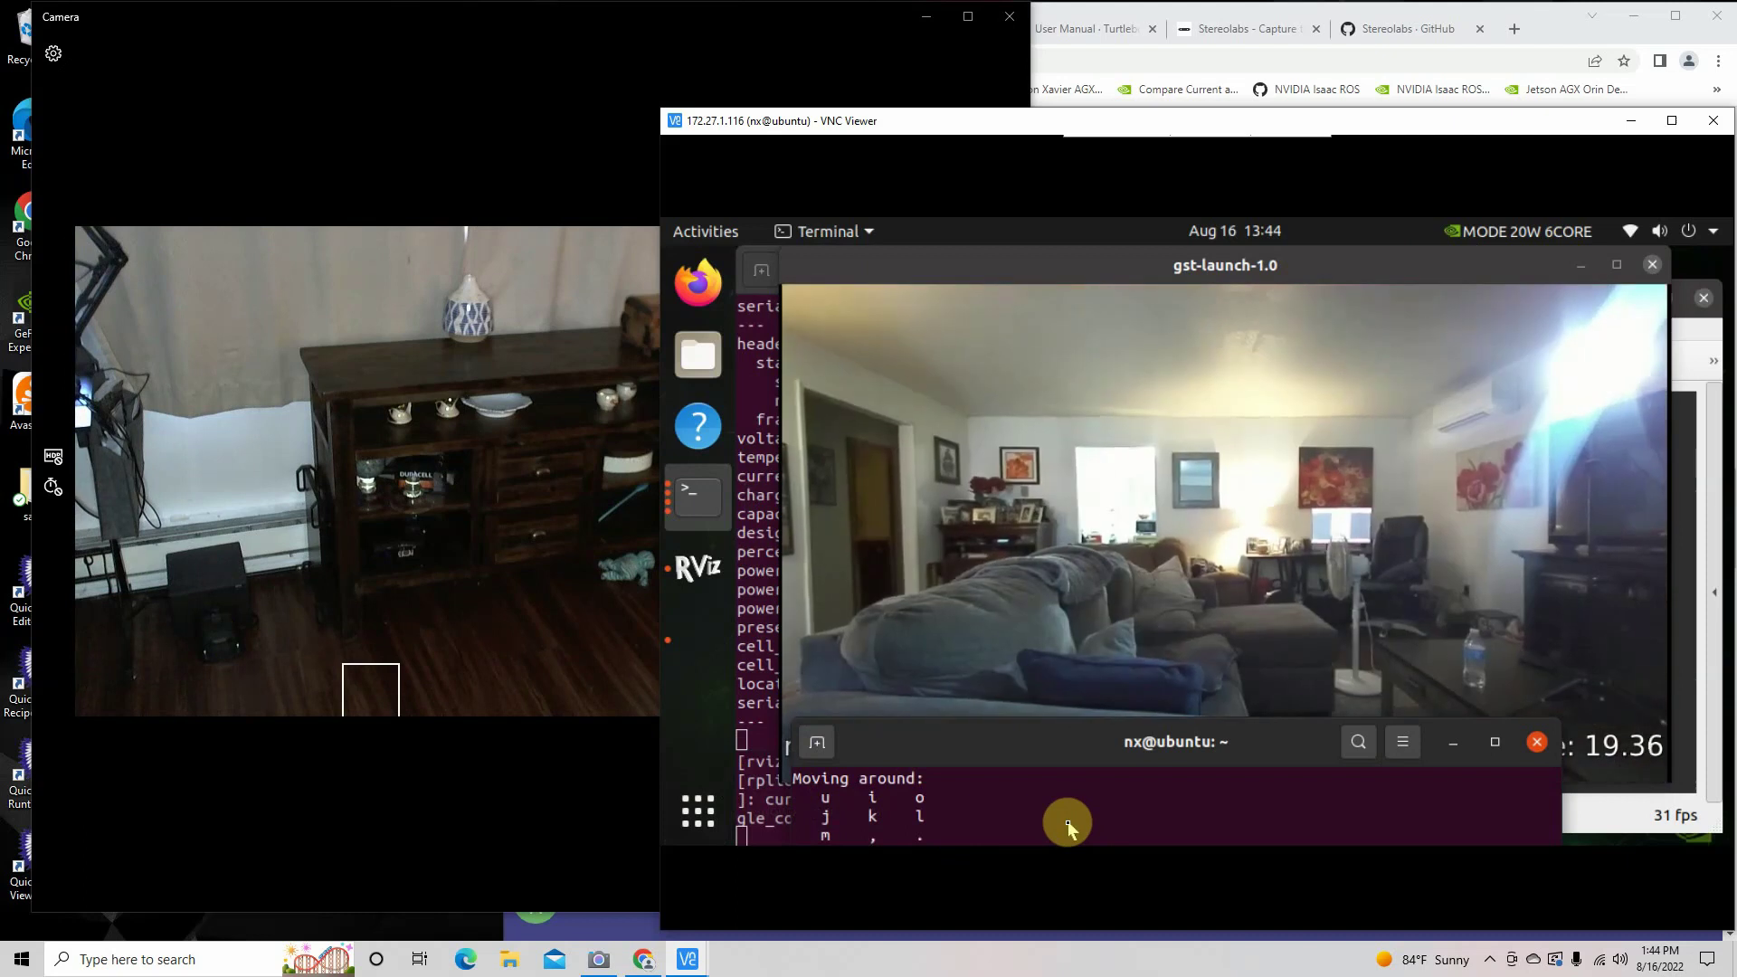
pyautogui.press('j')
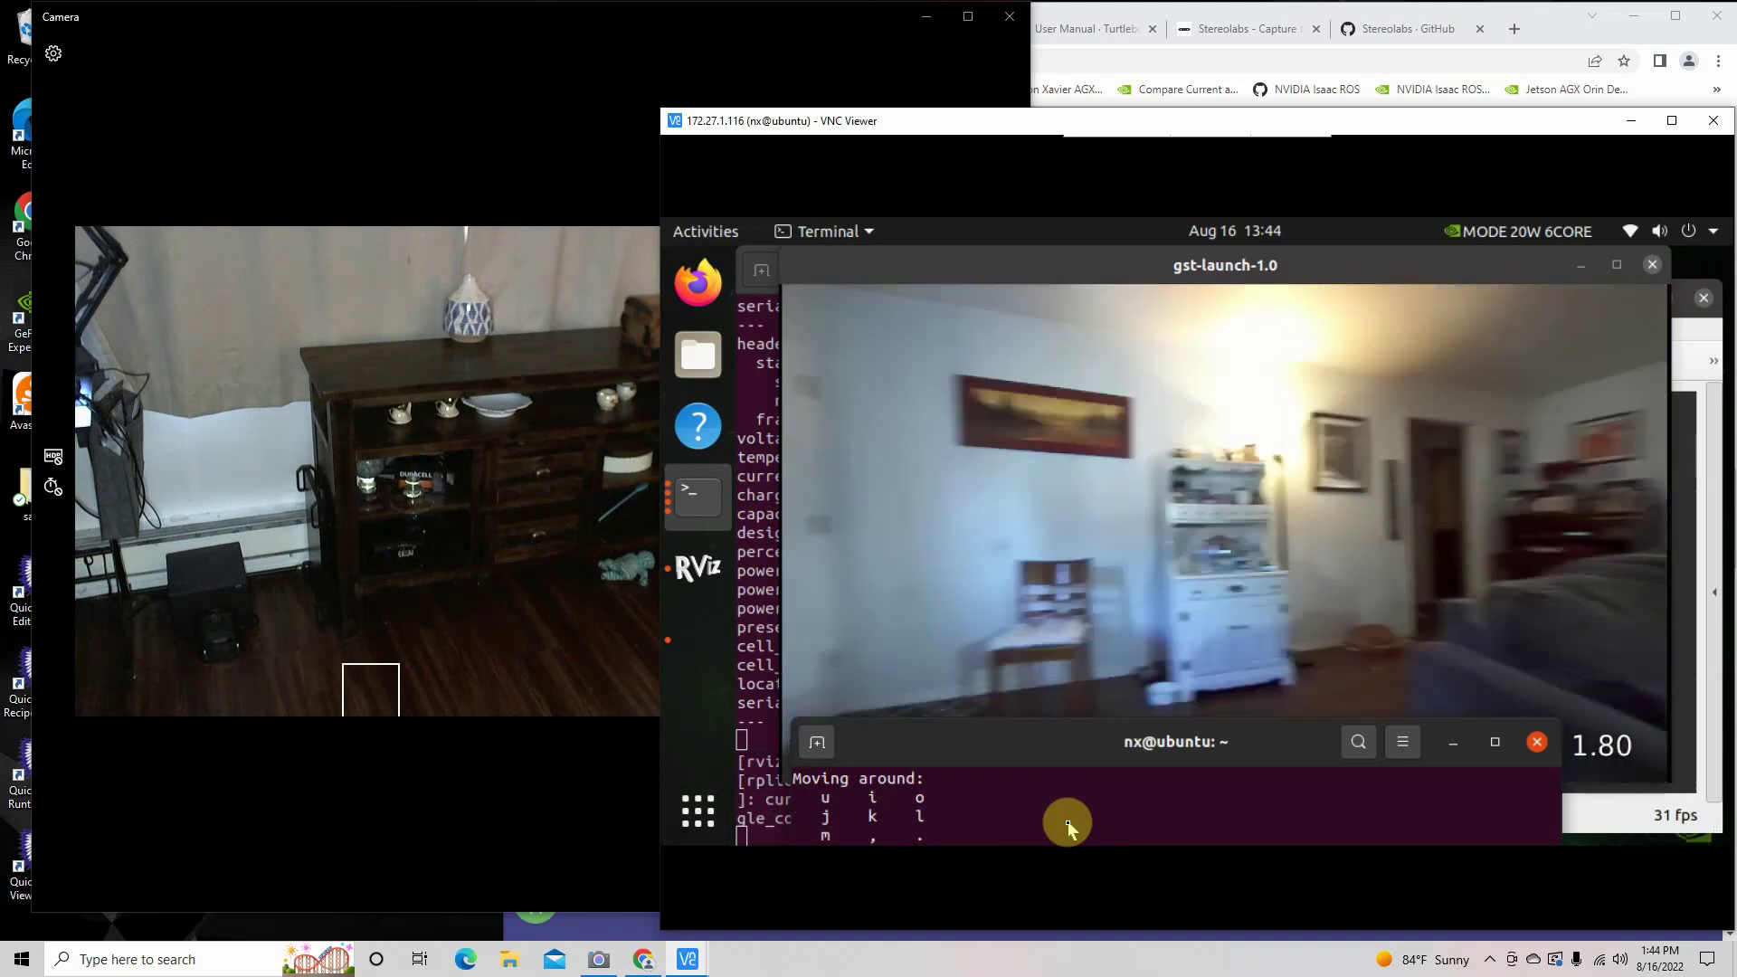
pyautogui.press('j')
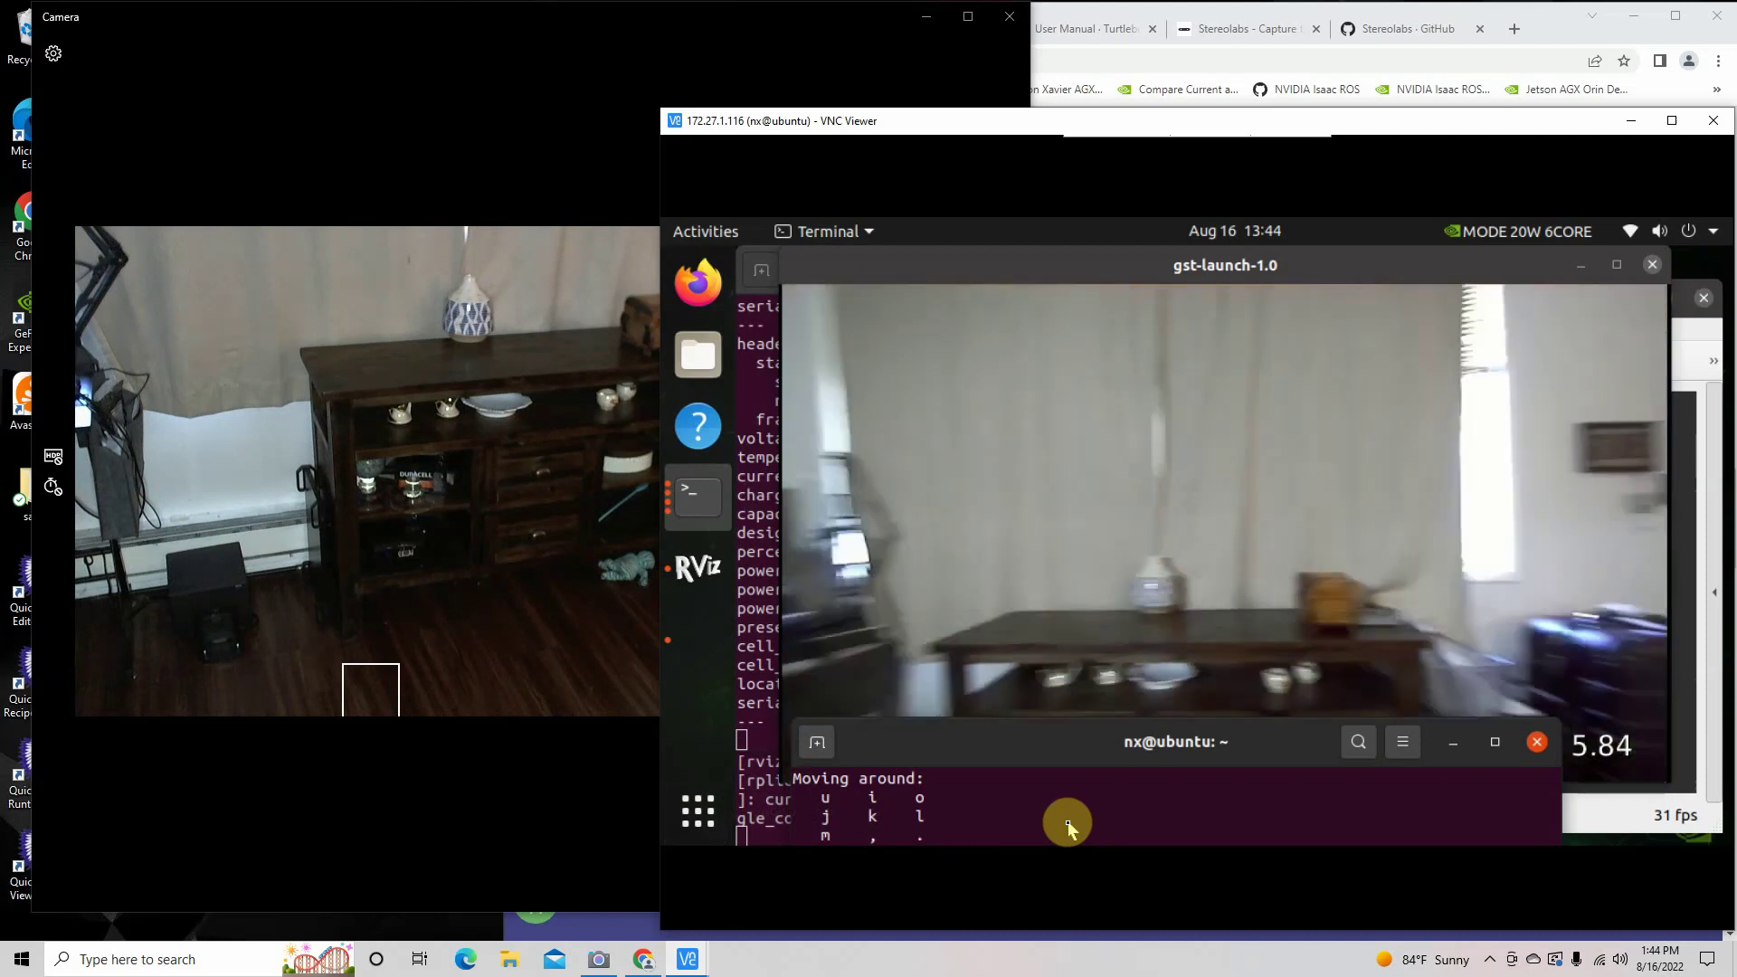
pyautogui.press('j')
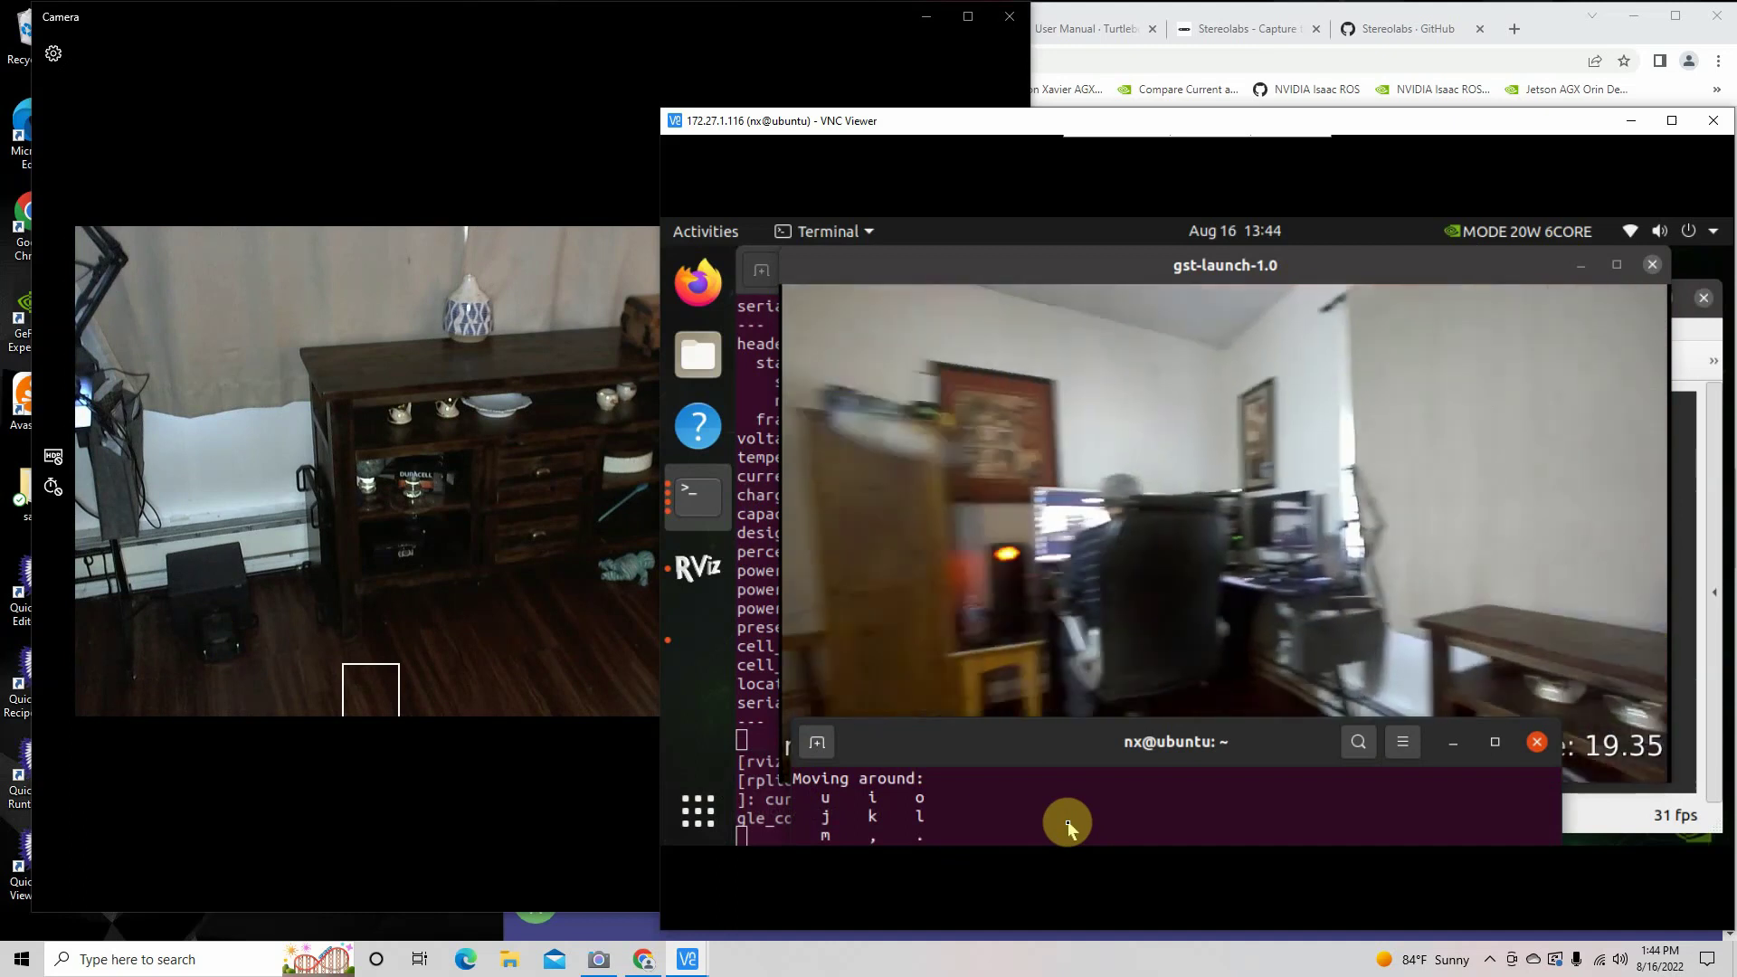
pyautogui.press('i')
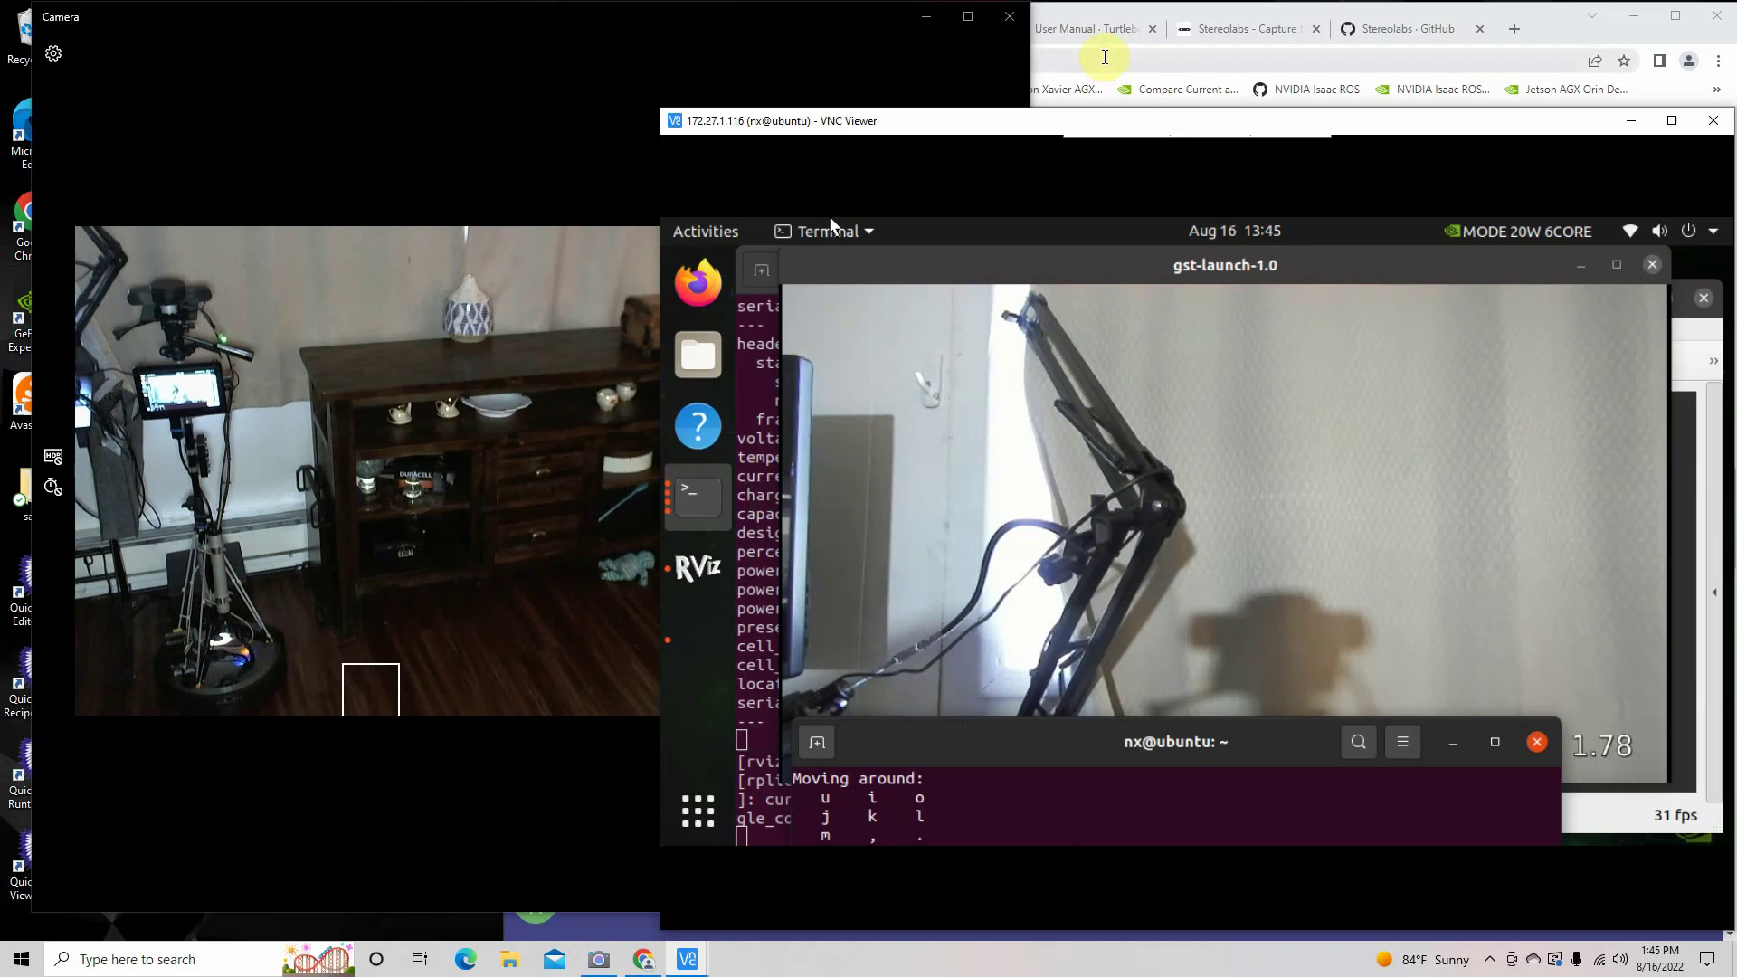
# Switch to Chrome, view the iRobot Education Python Web Playground, and return to the Create 3 robot page
pyautogui.click(1545, 23)
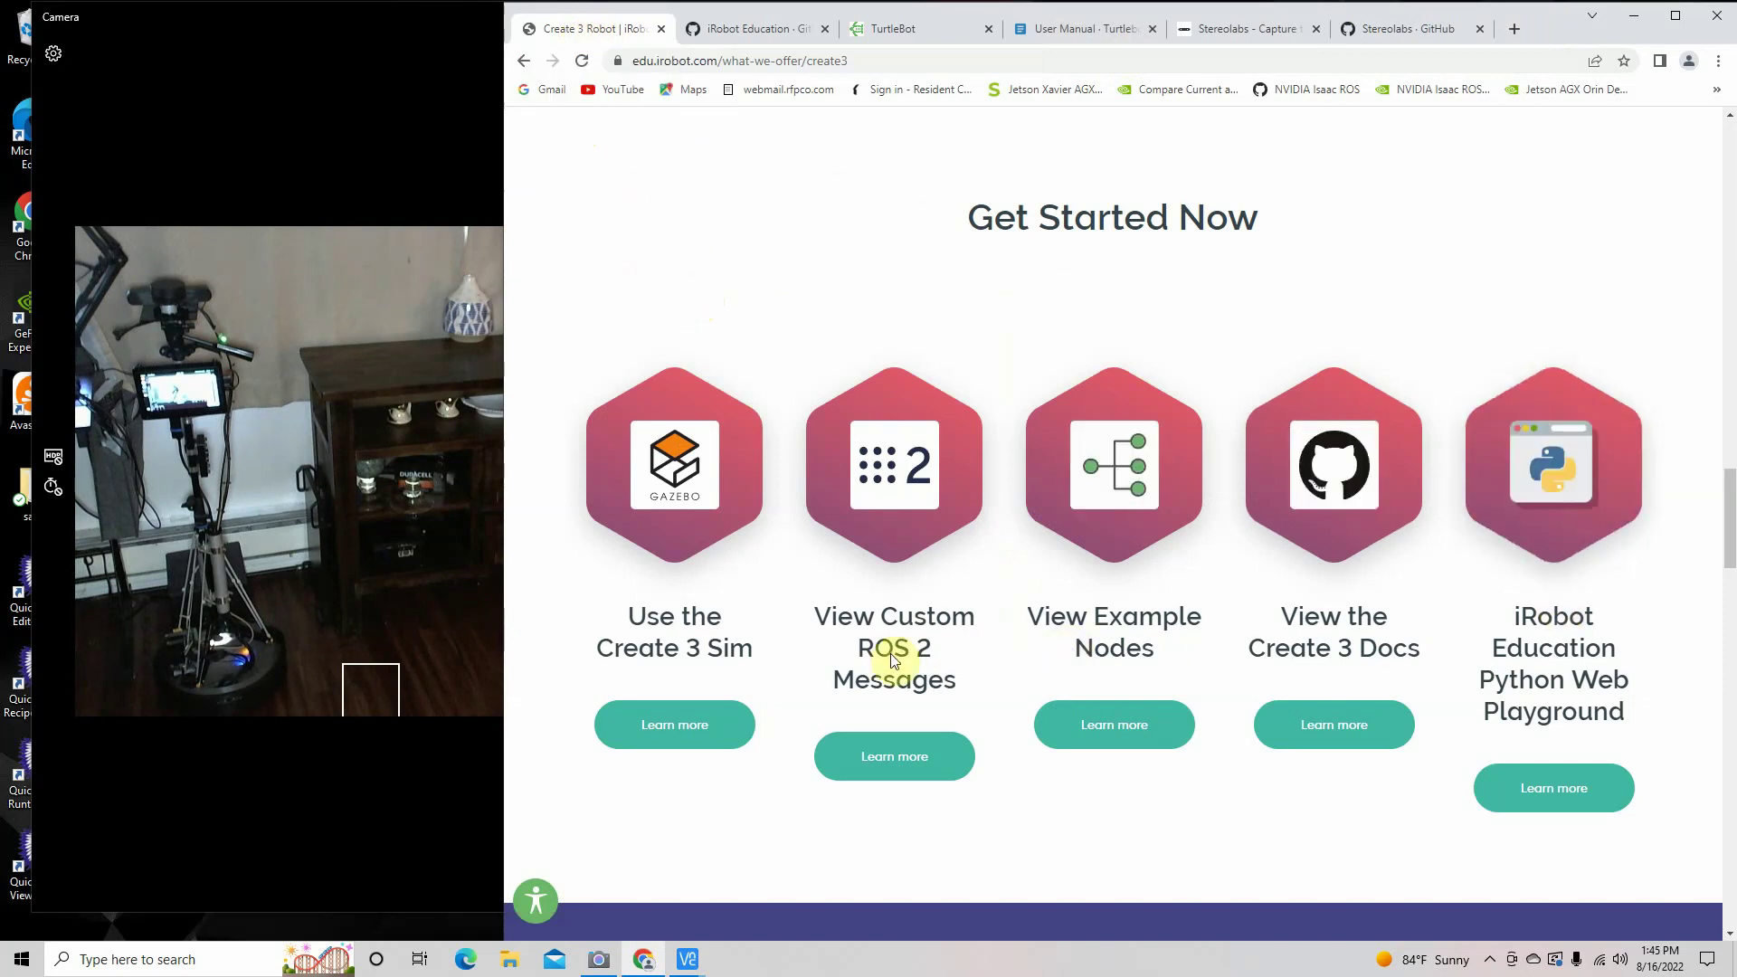
pyautogui.click(1570, 518)
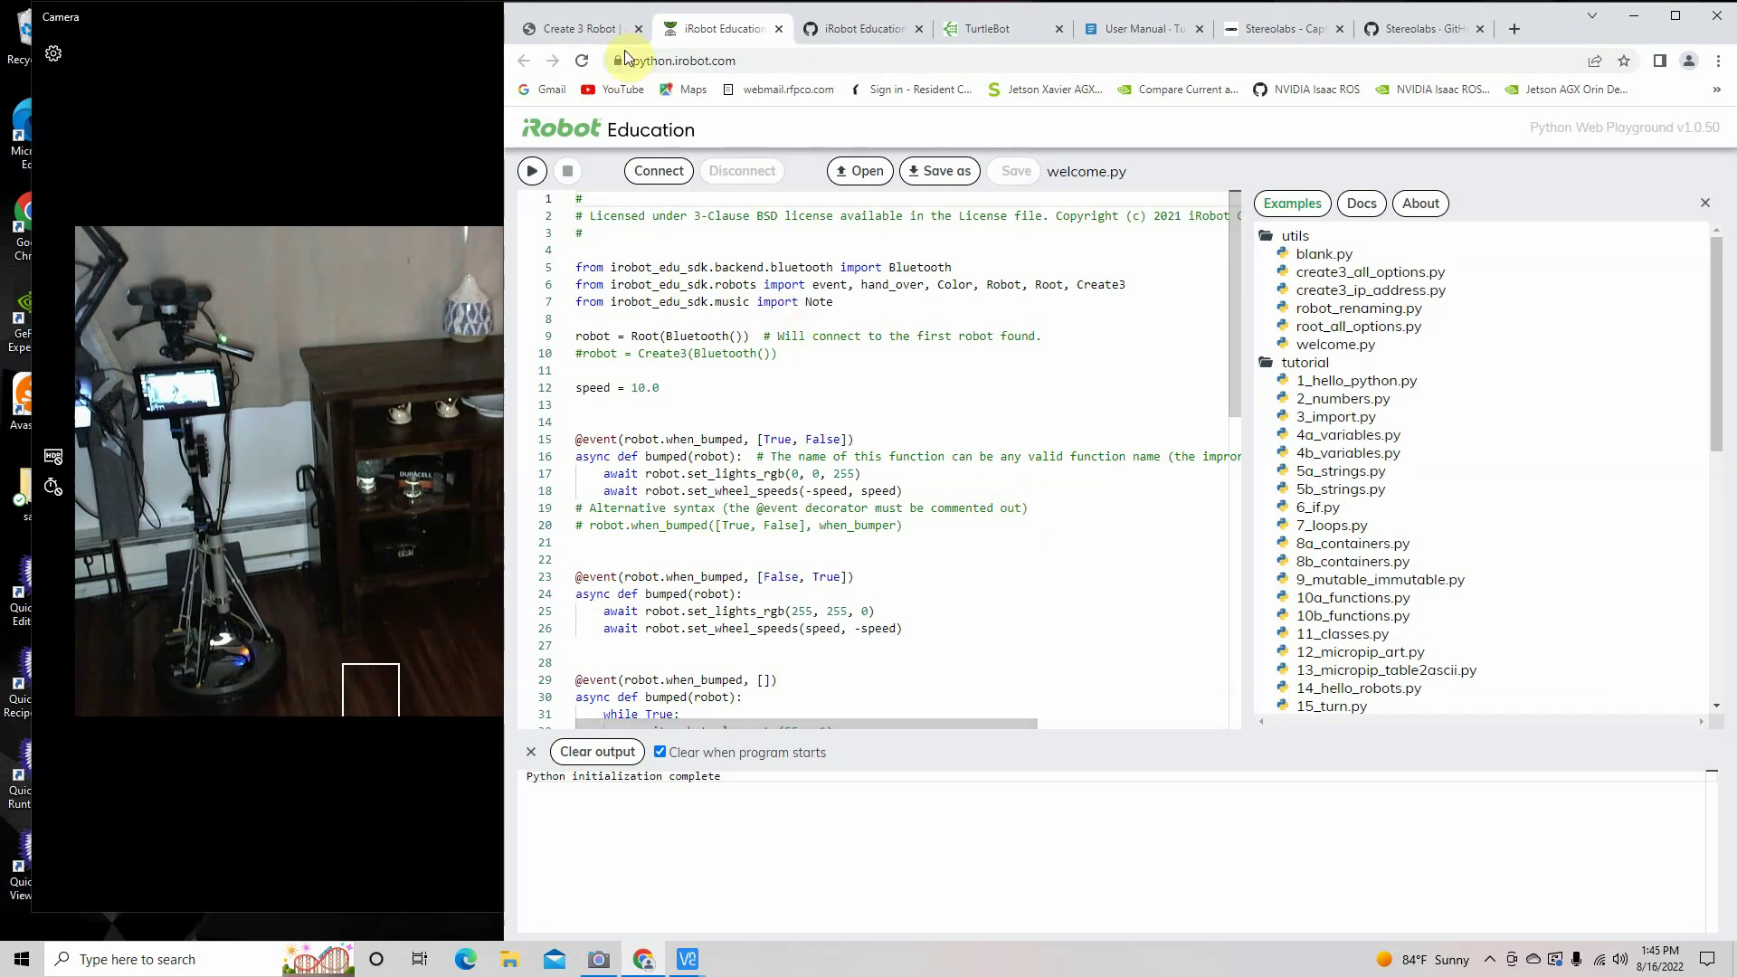
pyautogui.click(586, 32)
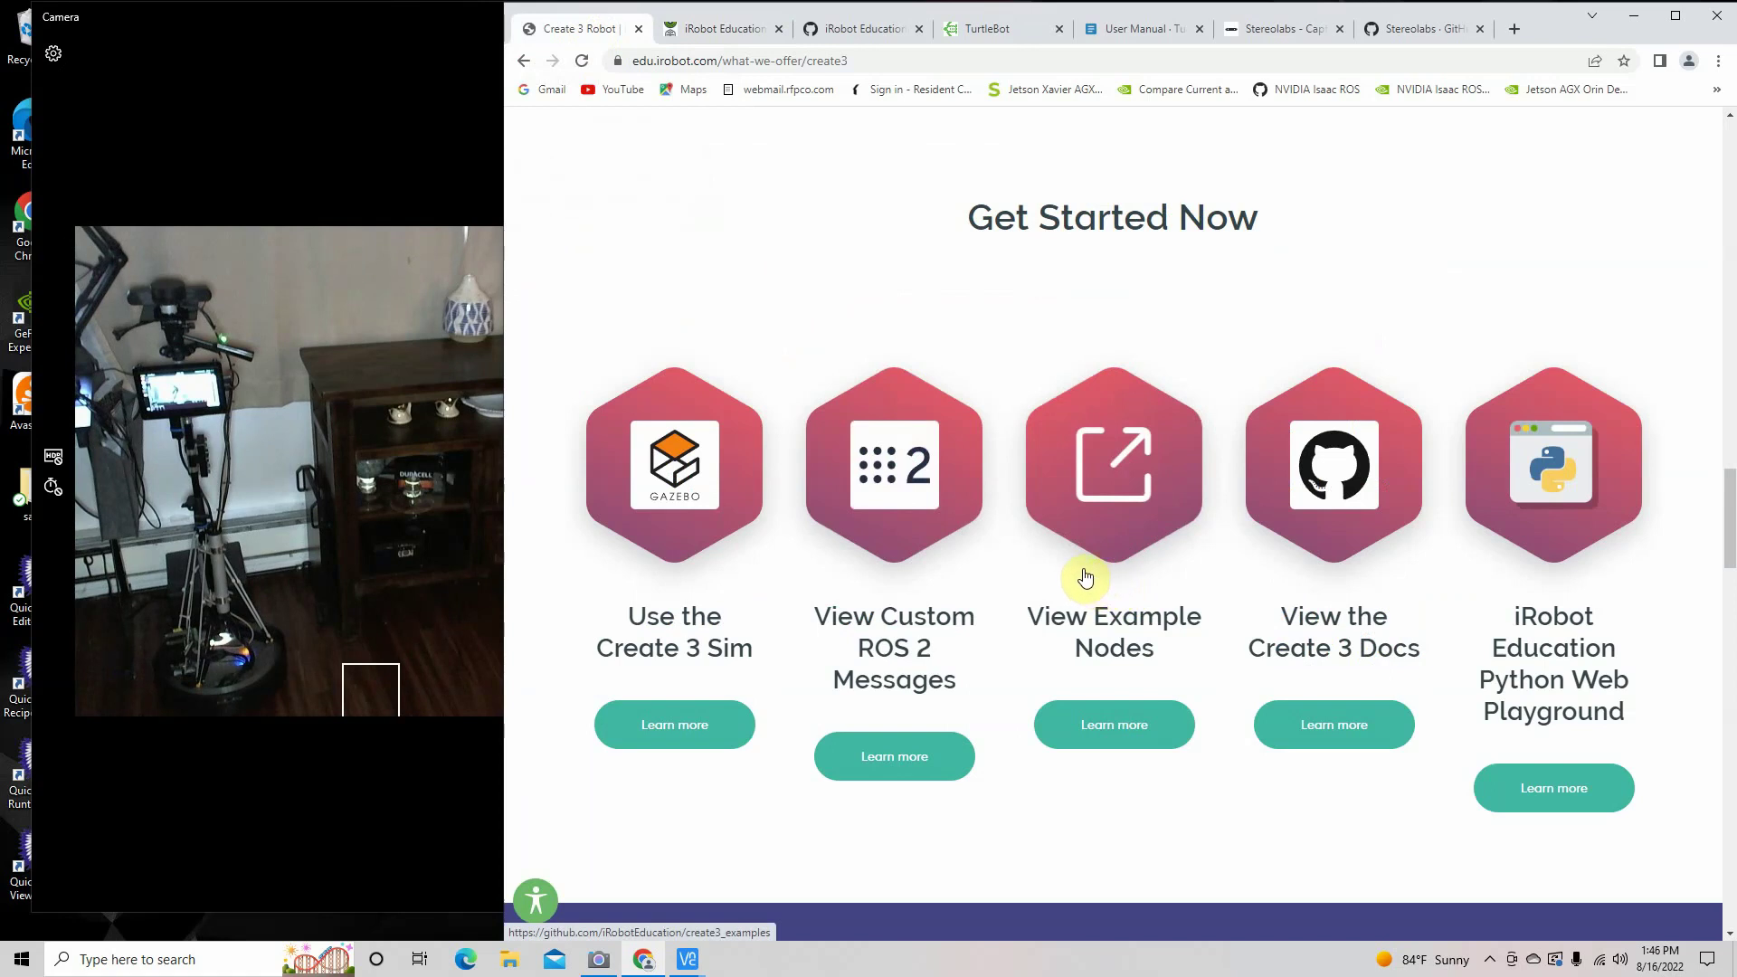
# Browse the iRobot Education repositories on GitHub for Create 3 documentation, examples, simulation and message definitions
pyautogui.click(876, 28)
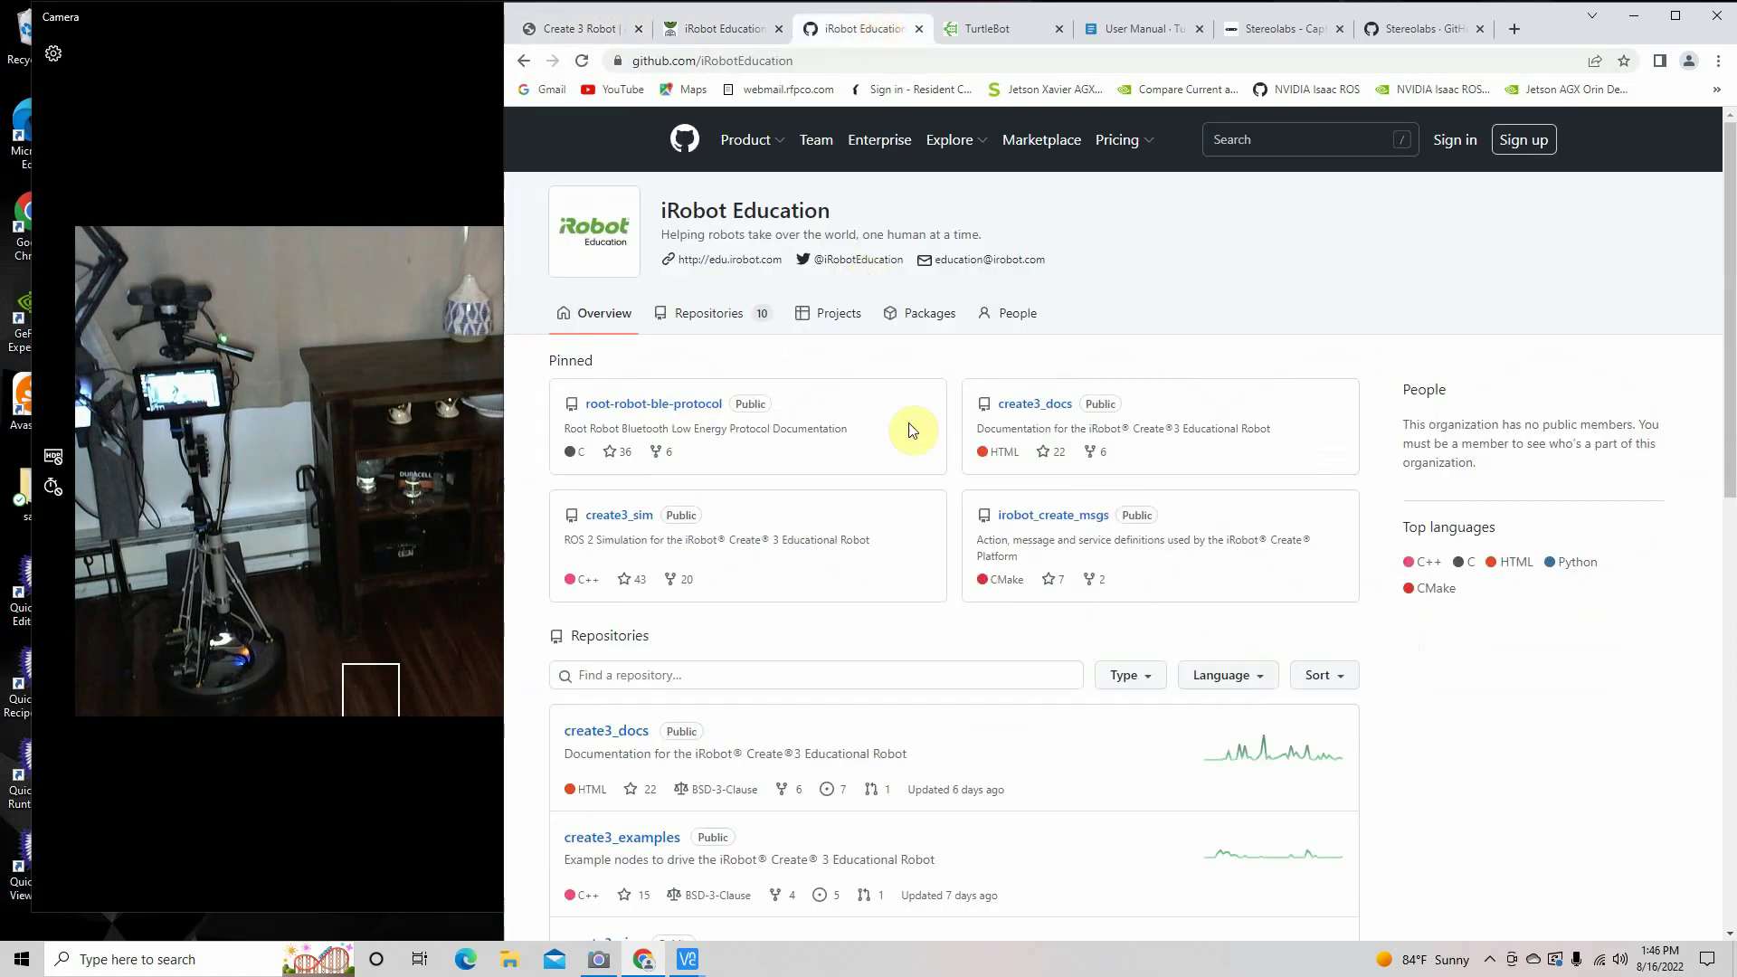
pyautogui.scroll(-8, 930, 494)
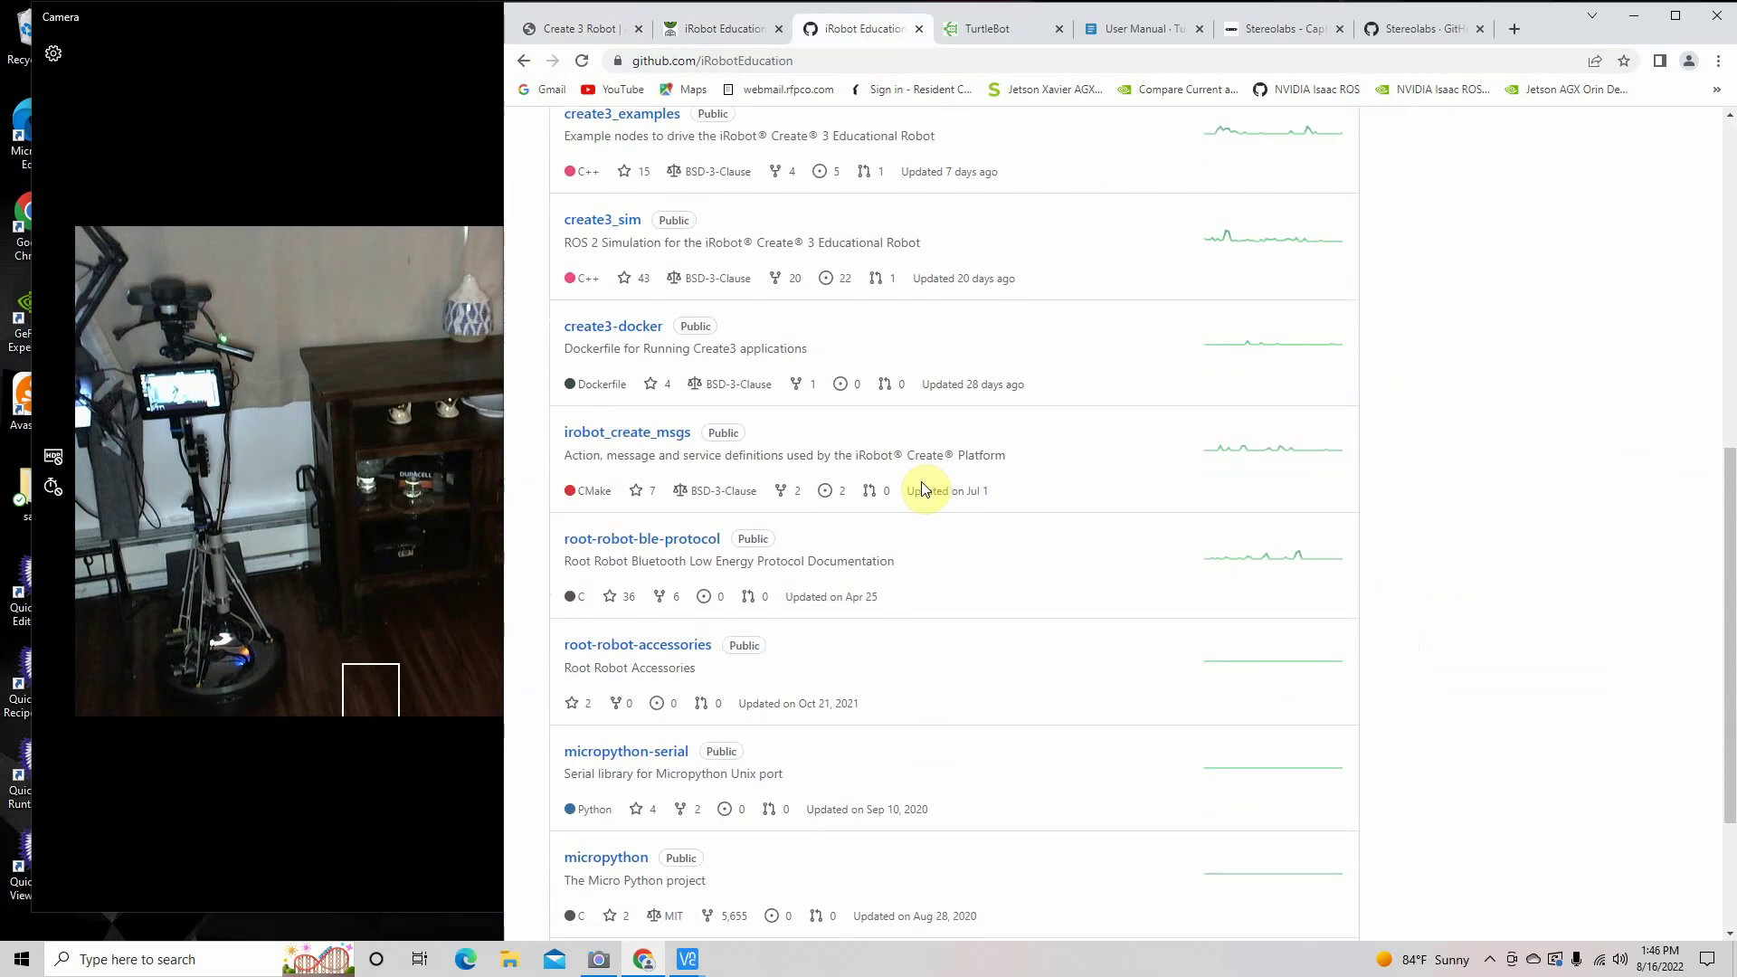
pyautogui.scroll(-2, 927, 497)
pyautogui.scroll(5, 925, 490)
pyautogui.scroll(5, 924, 490)
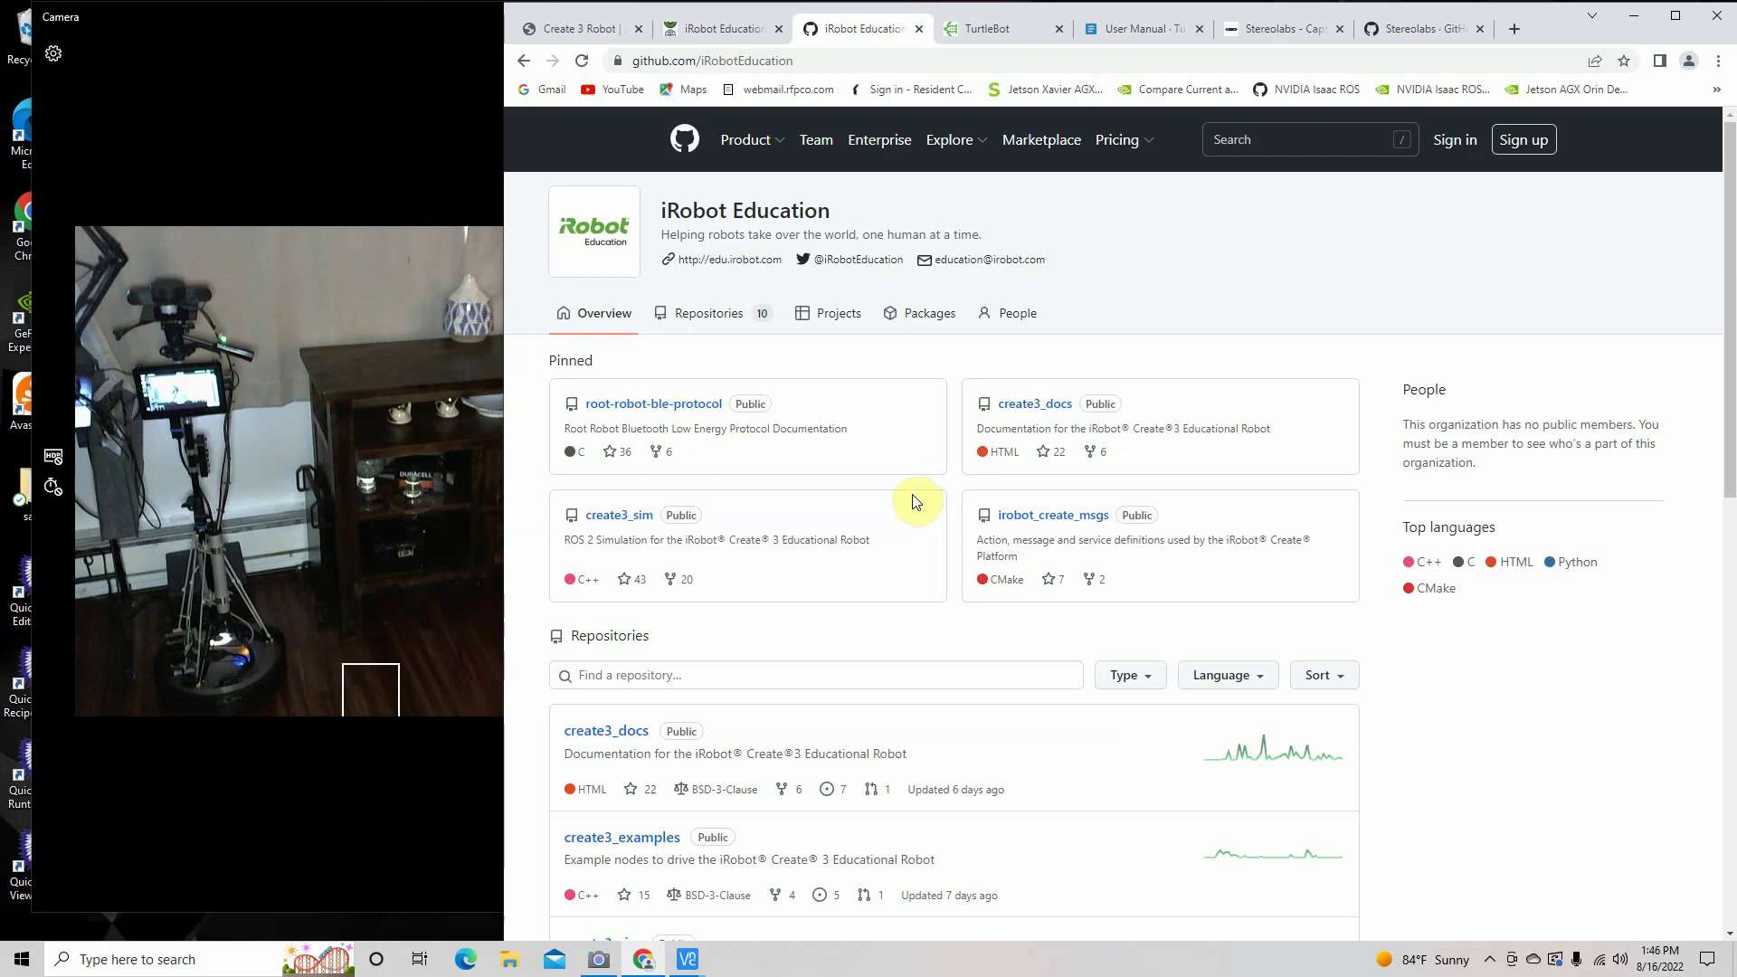
# View the TurtleBot home page, and open the SLAM and Sensors pages of the TurtleBot 4 User Manual
pyautogui.click(1001, 35)
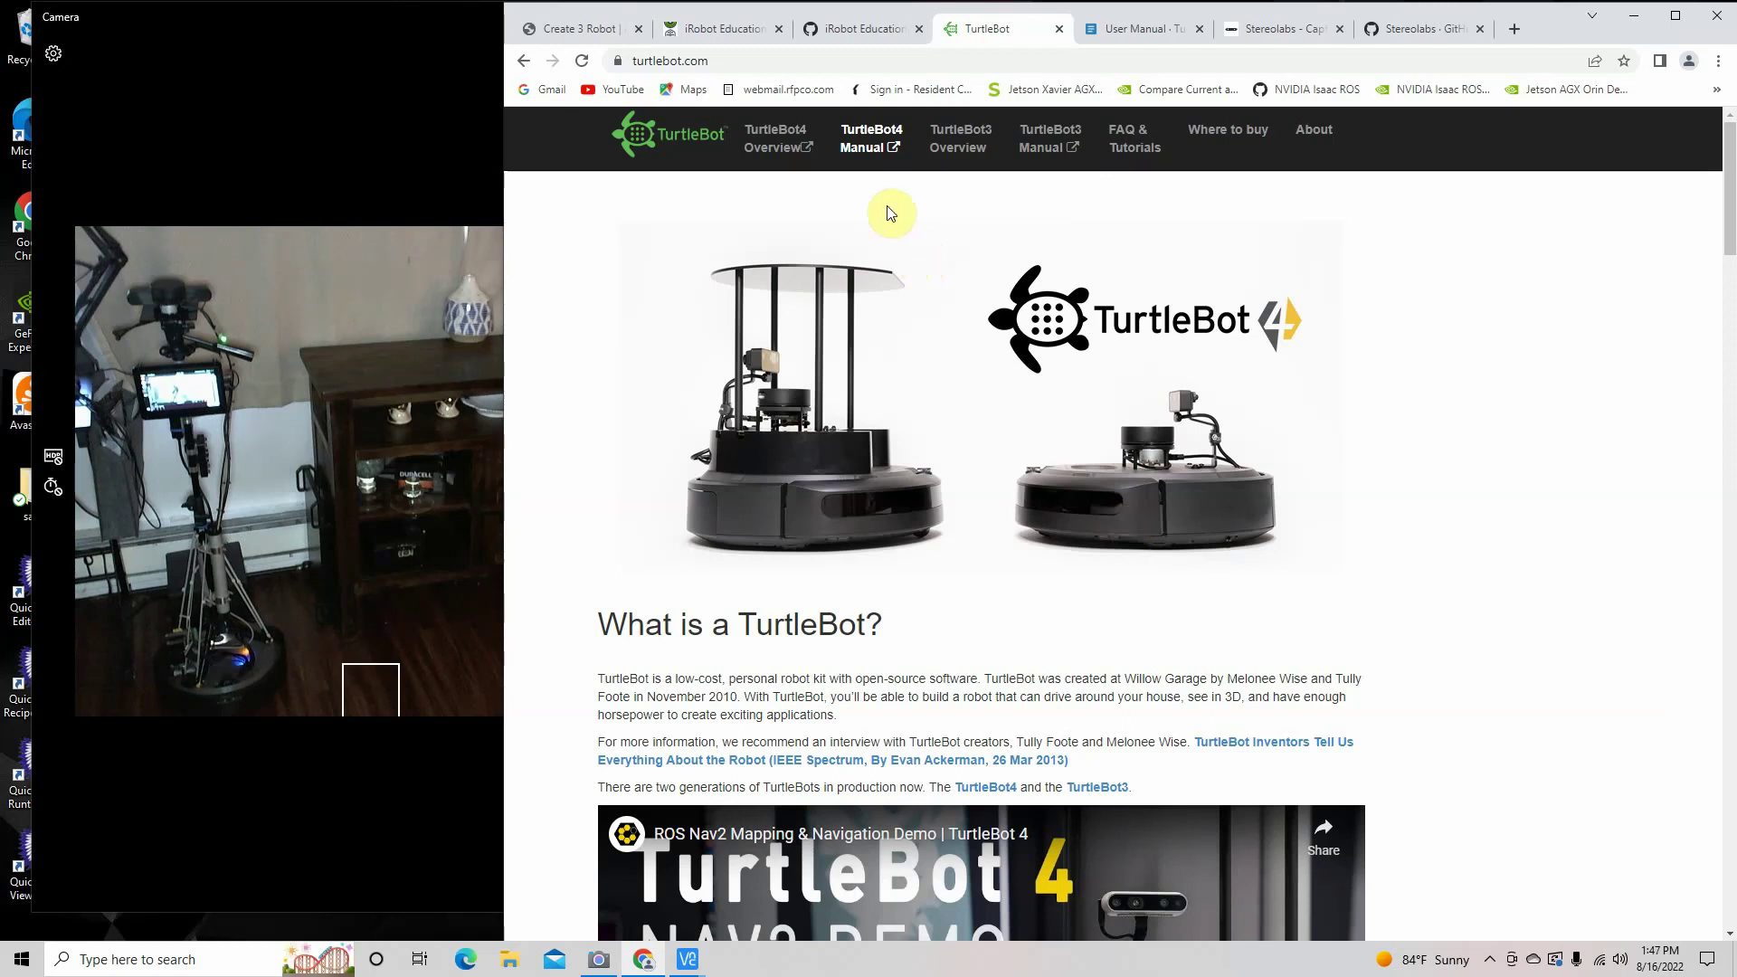
pyautogui.click(1131, 29)
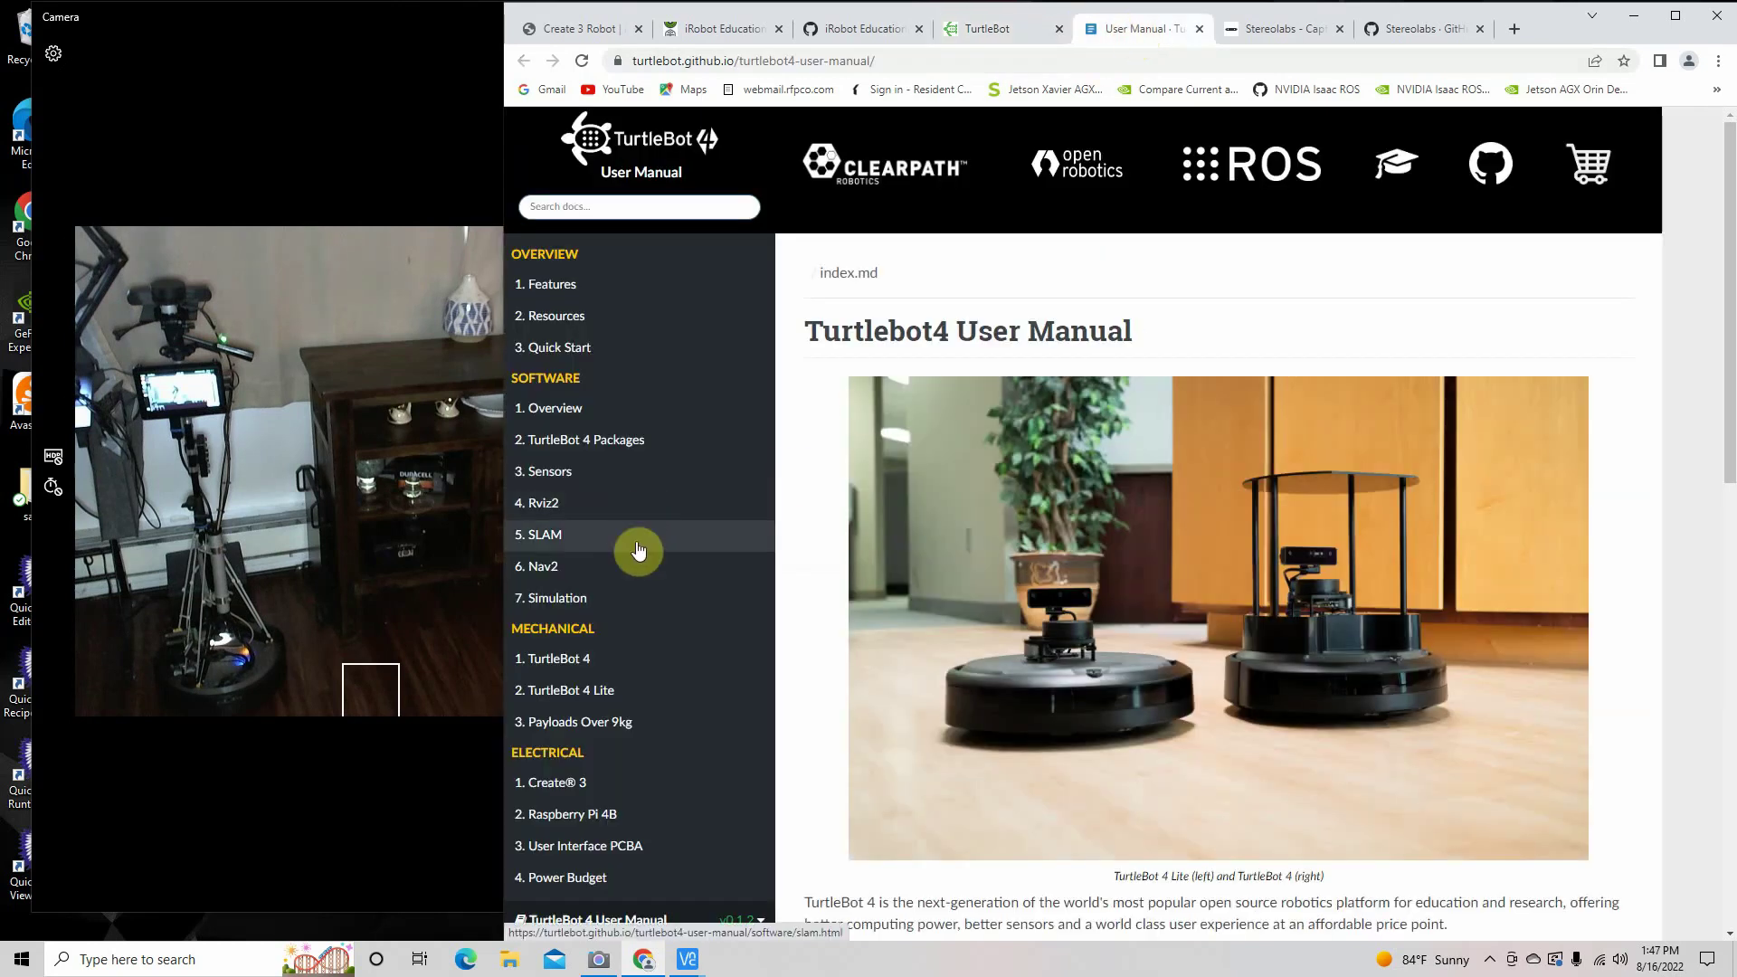
pyautogui.click(572, 538)
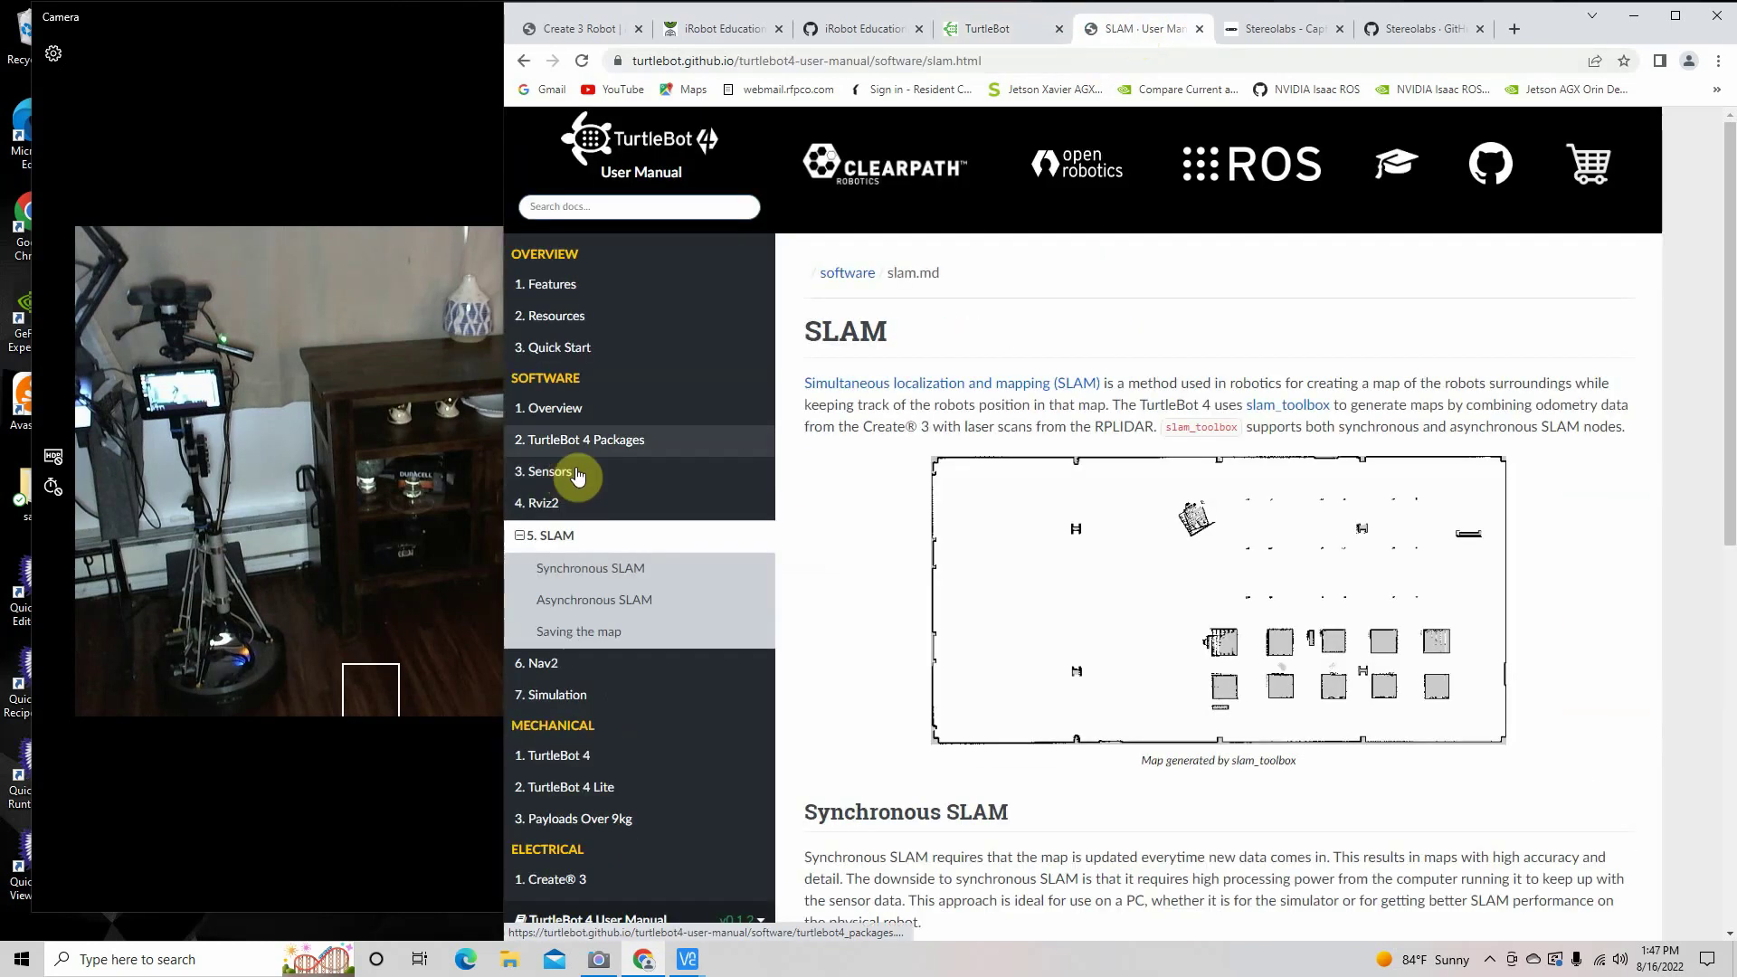
pyautogui.click(600, 481)
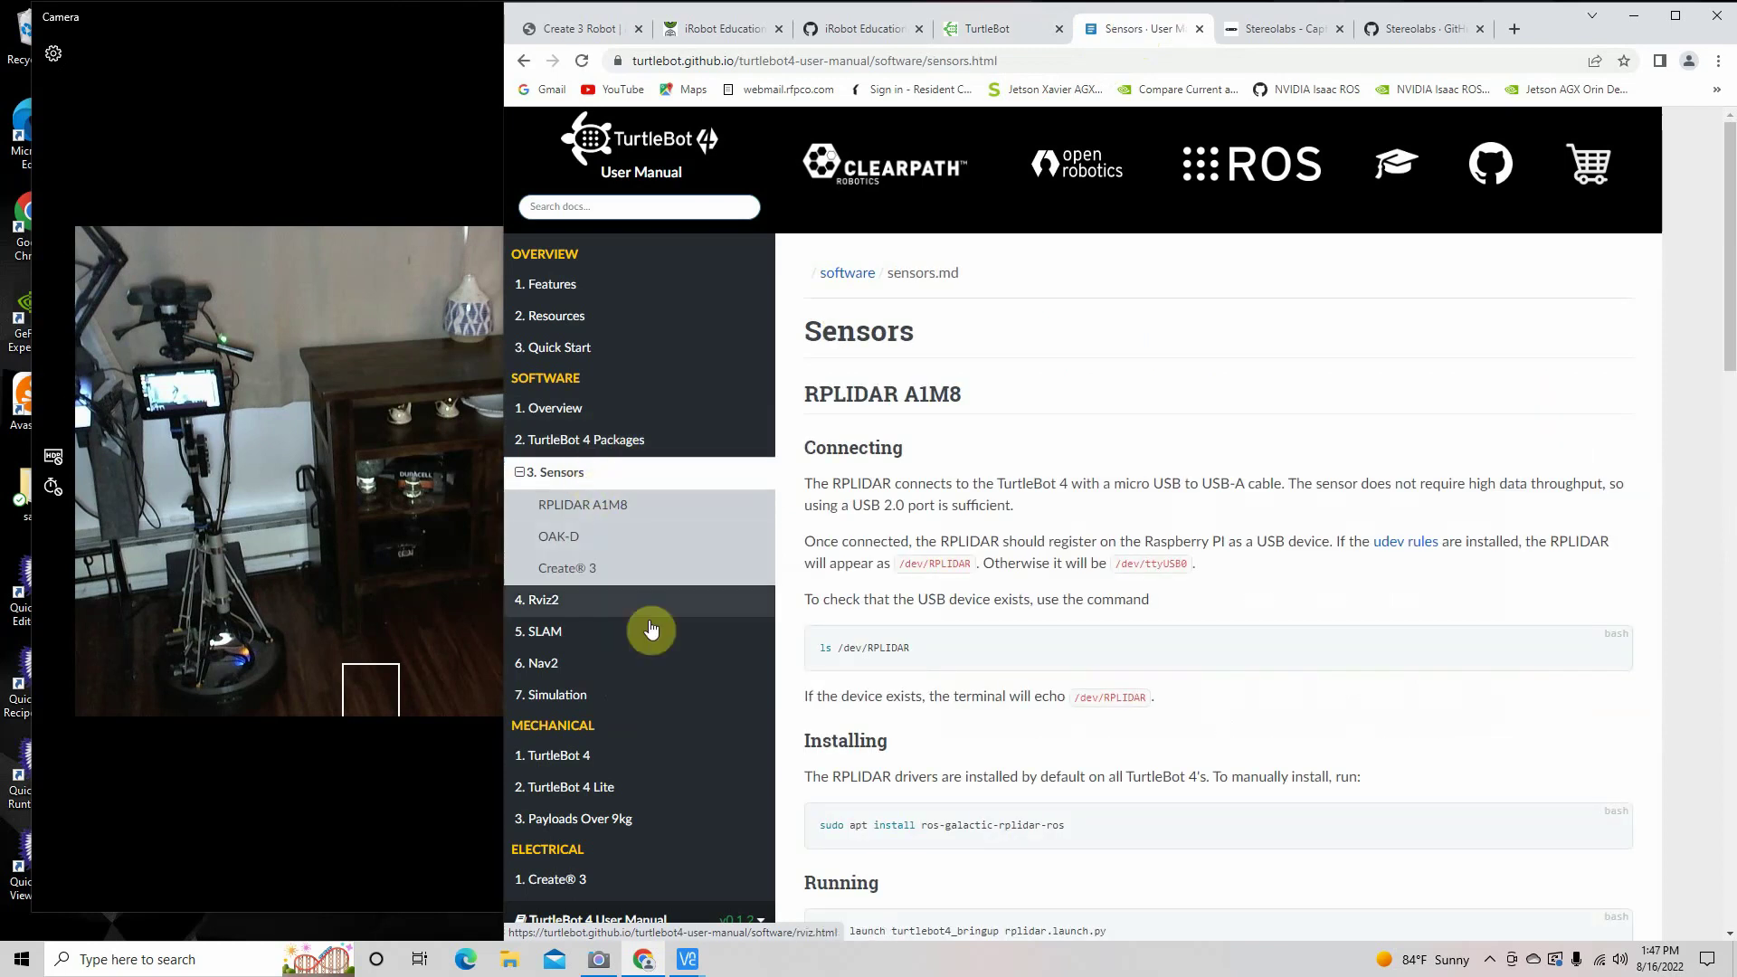
# Open the manual's "Driving your TurtleBot 4" tutorial and examine its Keyboard Teleoperation section
pyautogui.scroll(-3, 687, 651)
pyautogui.scroll(-2, 688, 652)
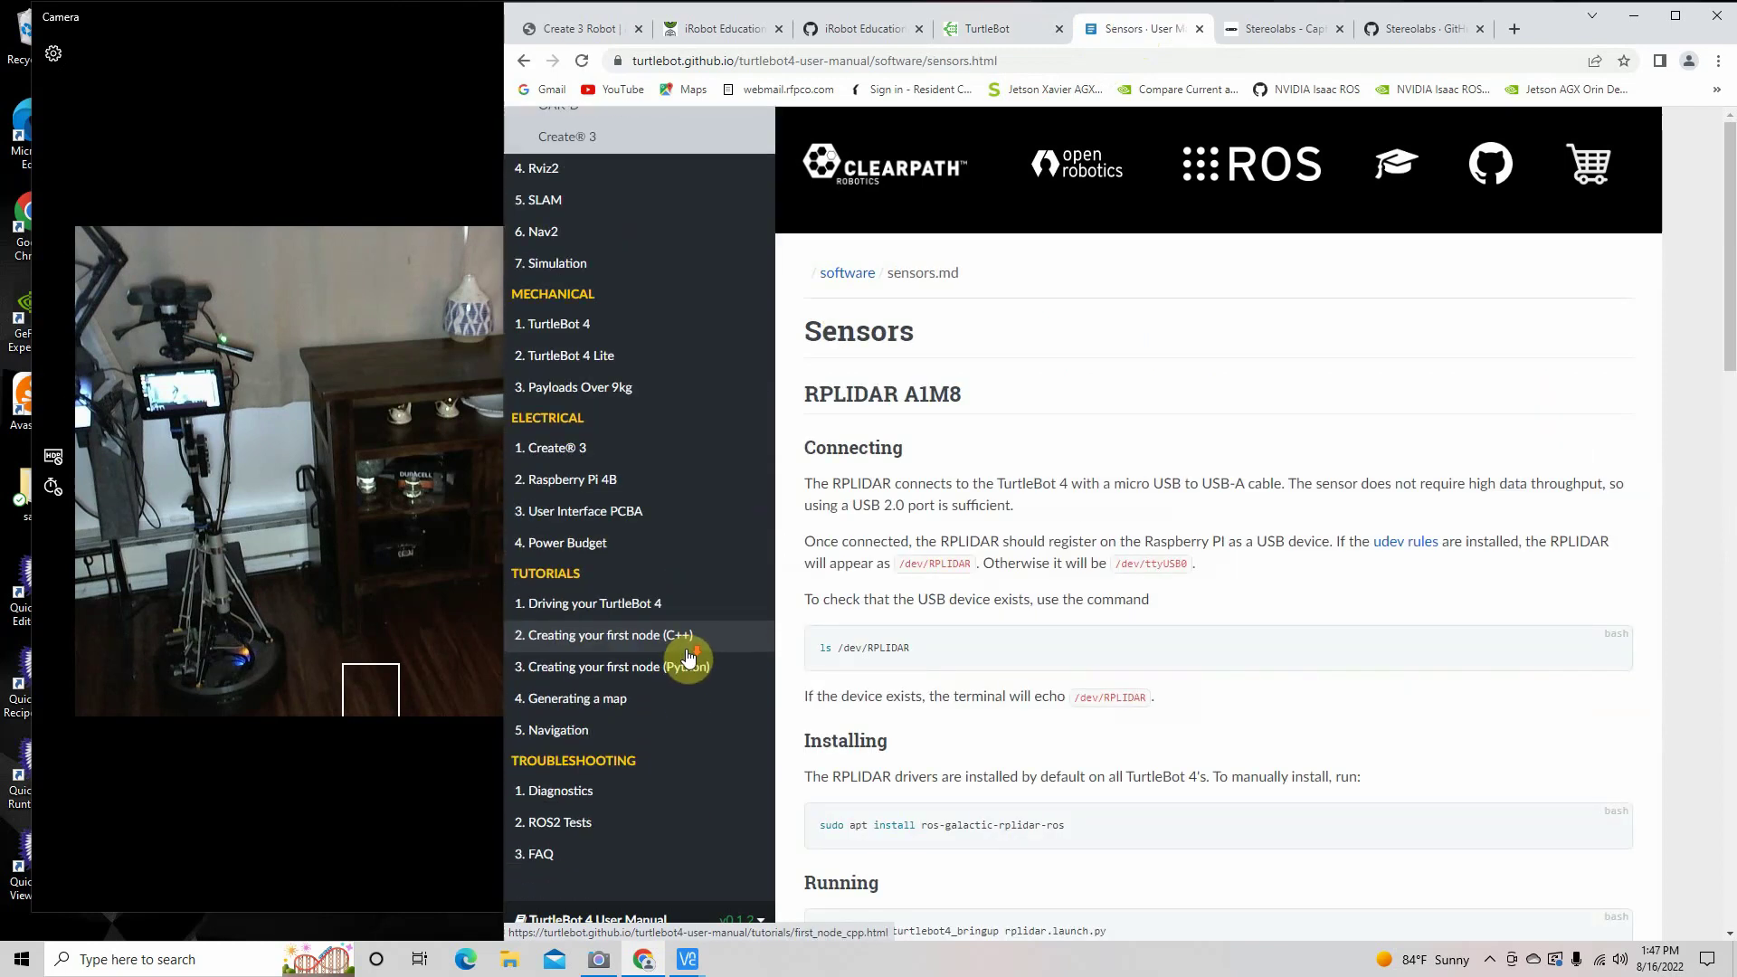
pyautogui.click(612, 605)
pyautogui.scroll(-5, 975, 627)
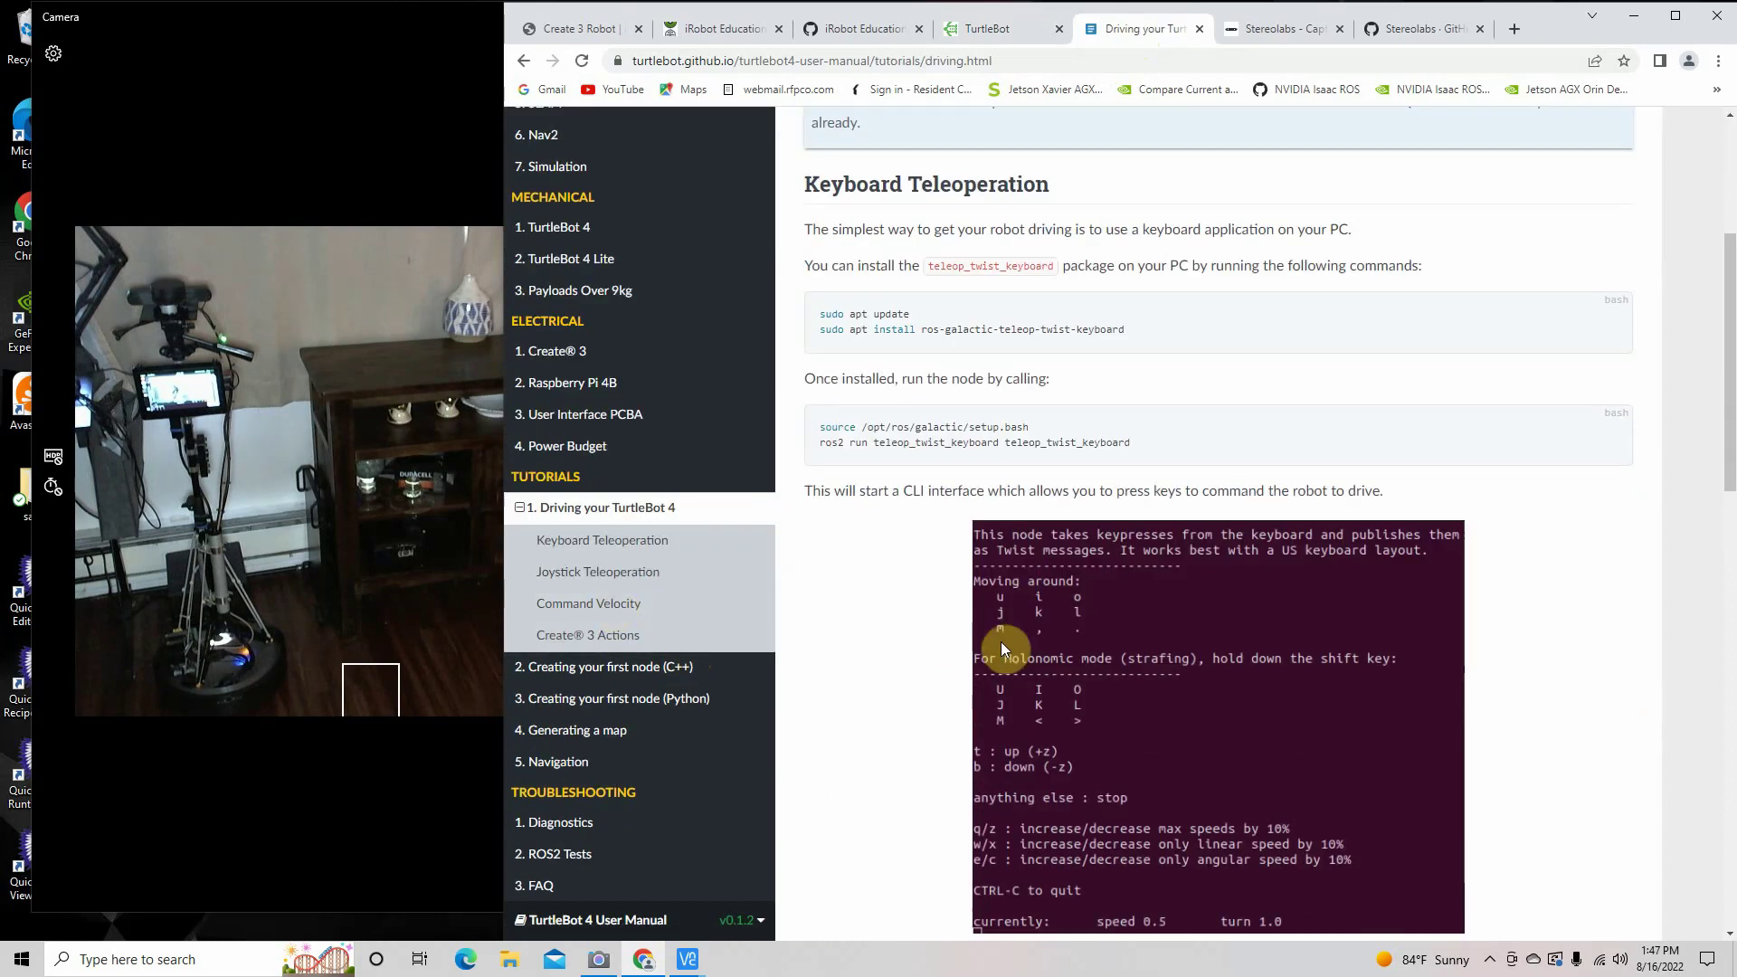
pyautogui.scroll(5, 935, 628)
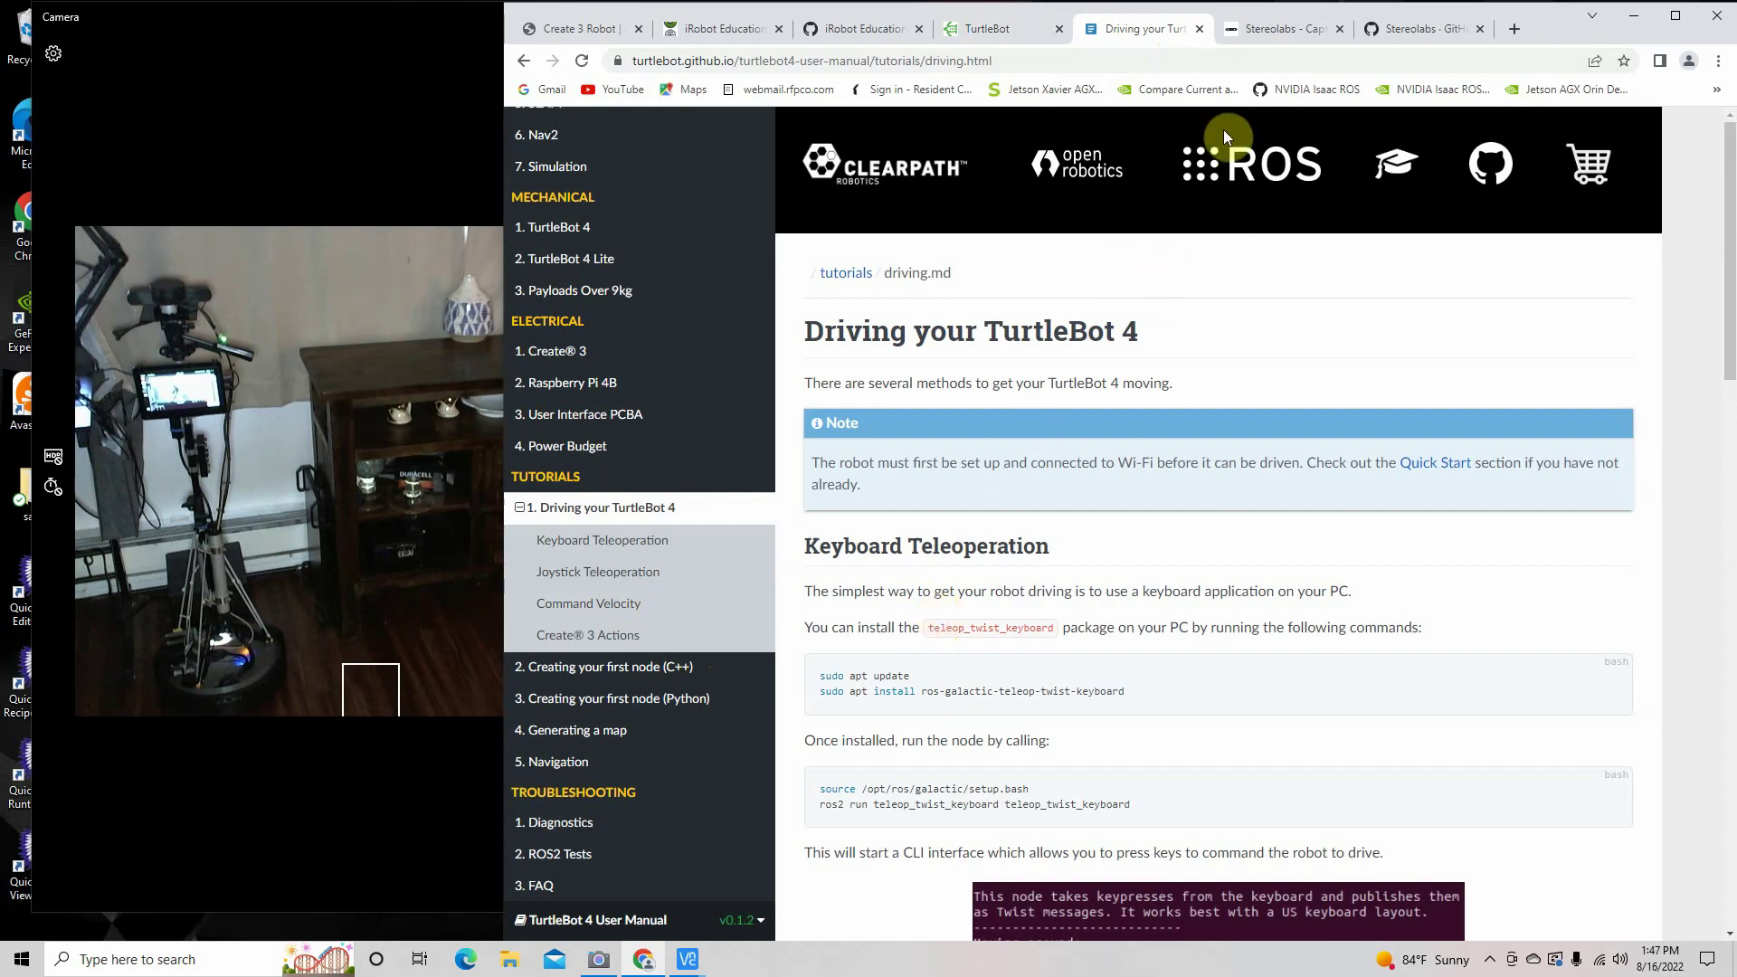
# View the Stereolabs home page and the Stereolabs organization's ZED repositories on GitHub
pyautogui.click(1276, 28)
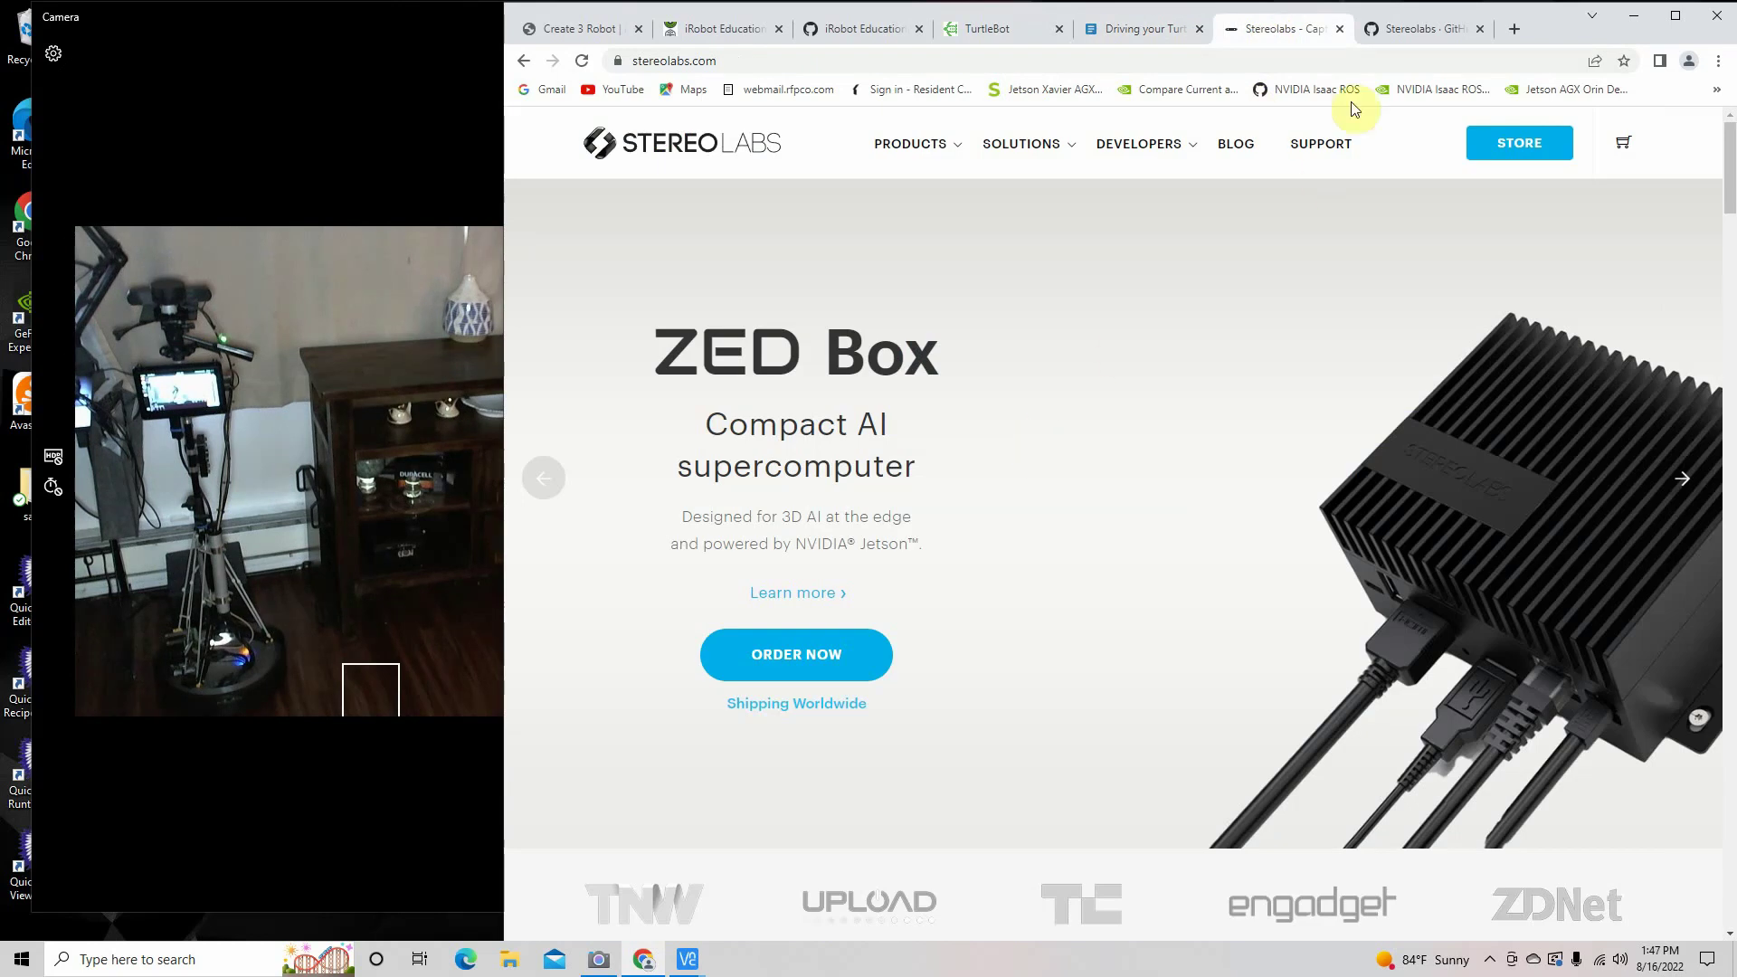
pyautogui.click(1407, 28)
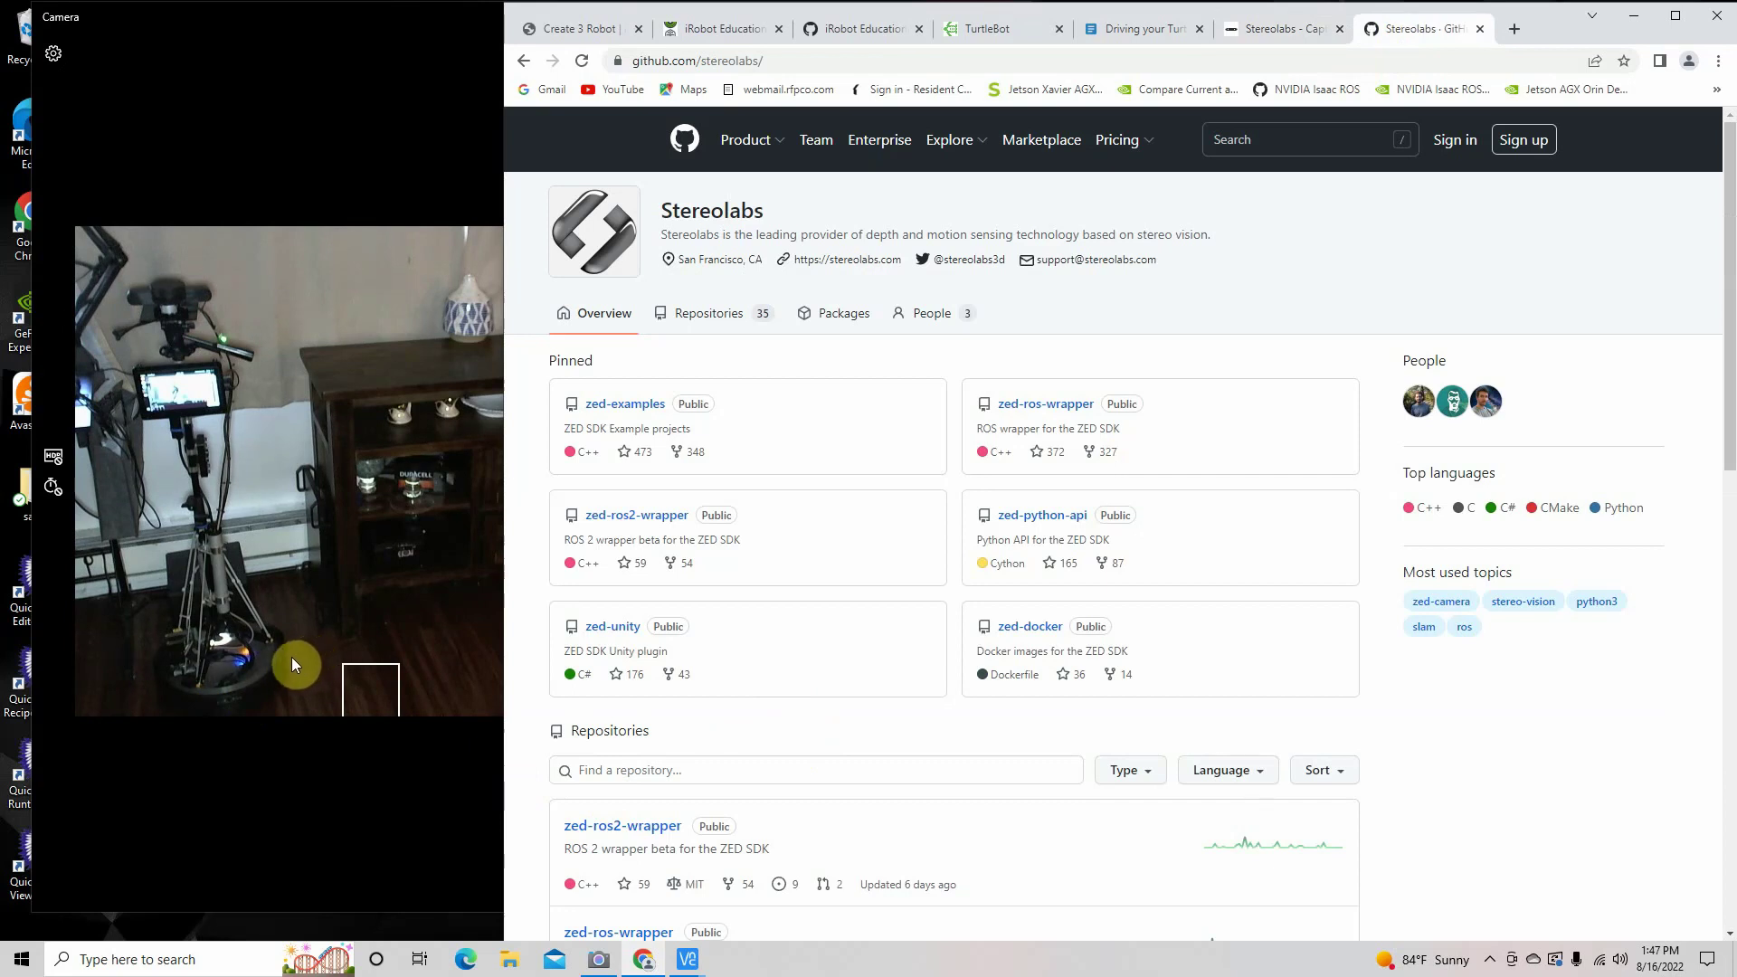
# Switch to the Camera view and the robot's remote desktop in VNC Viewer, and bring the terminal with the battery readings forward
pyautogui.click(389, 765)
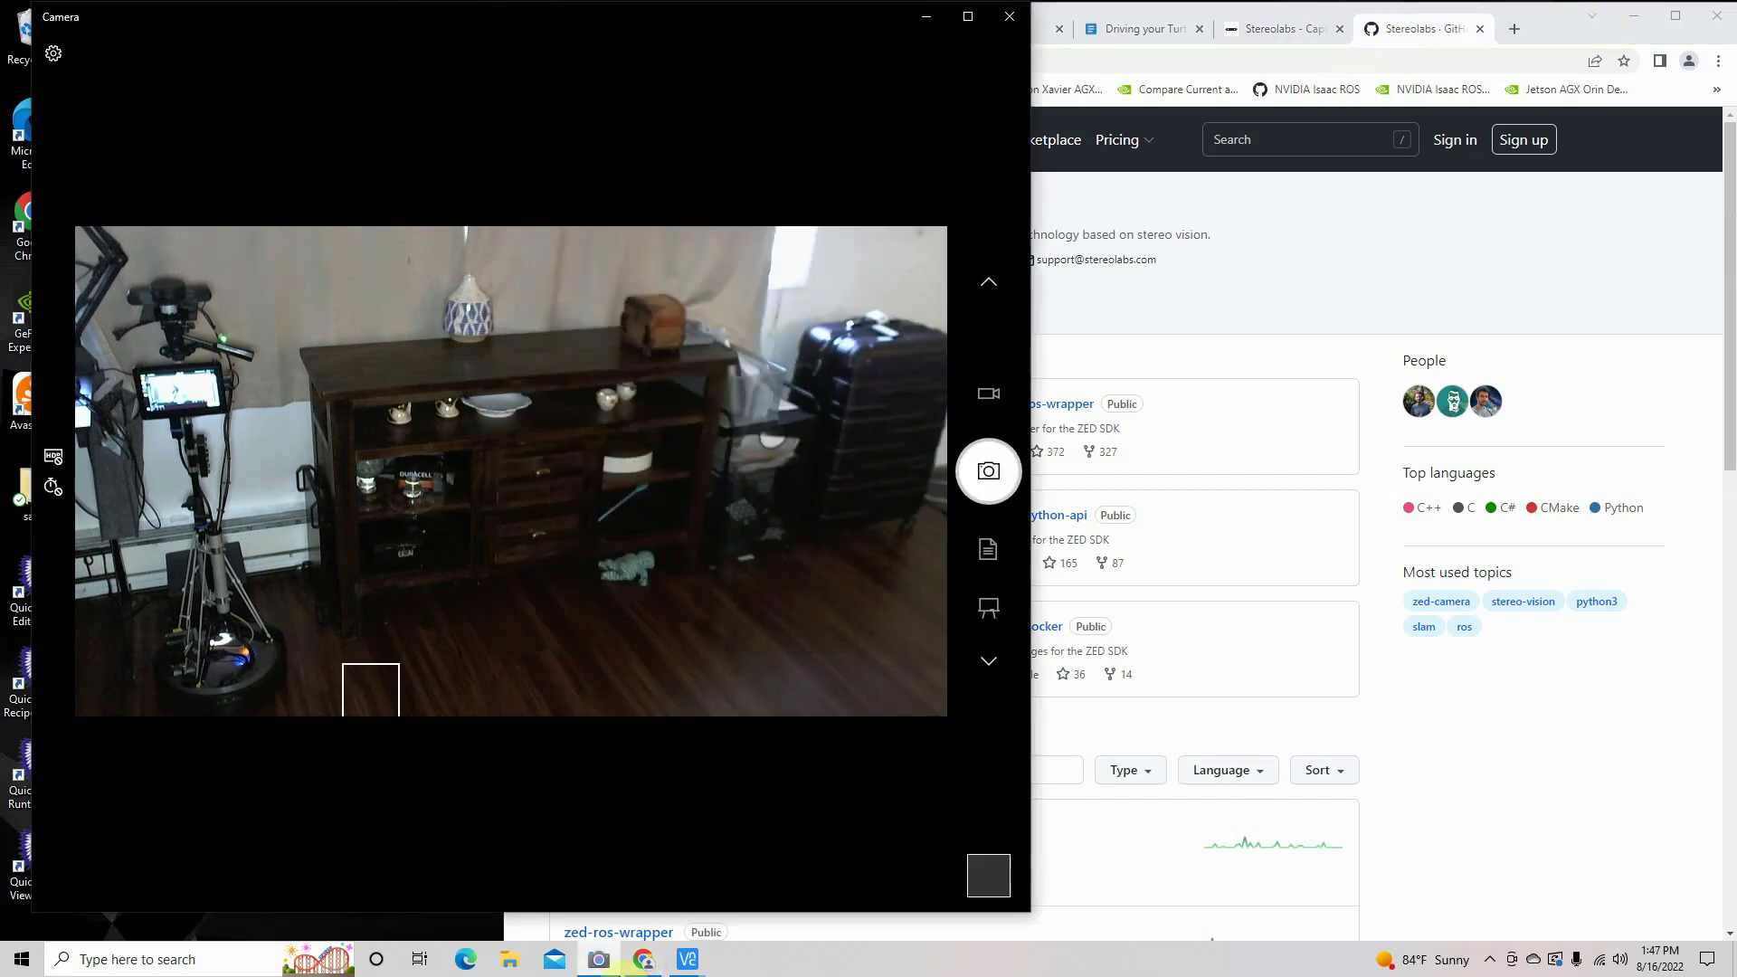
pyautogui.moveTo(690, 966)
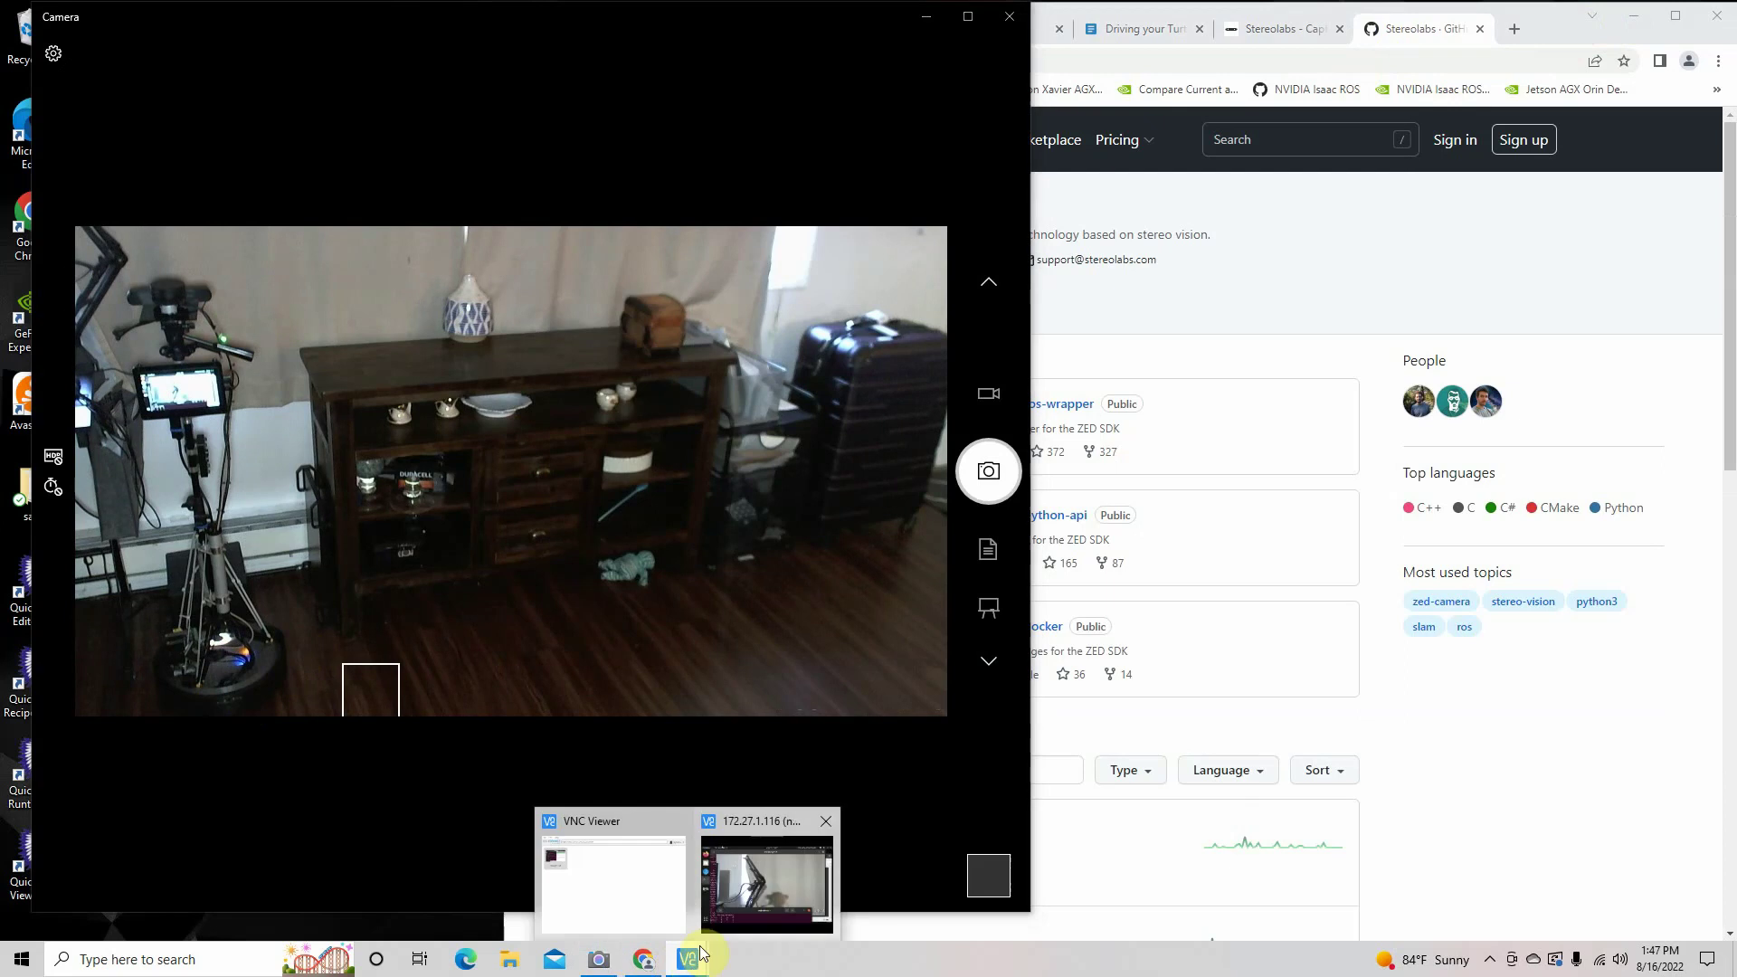
pyautogui.click(679, 887)
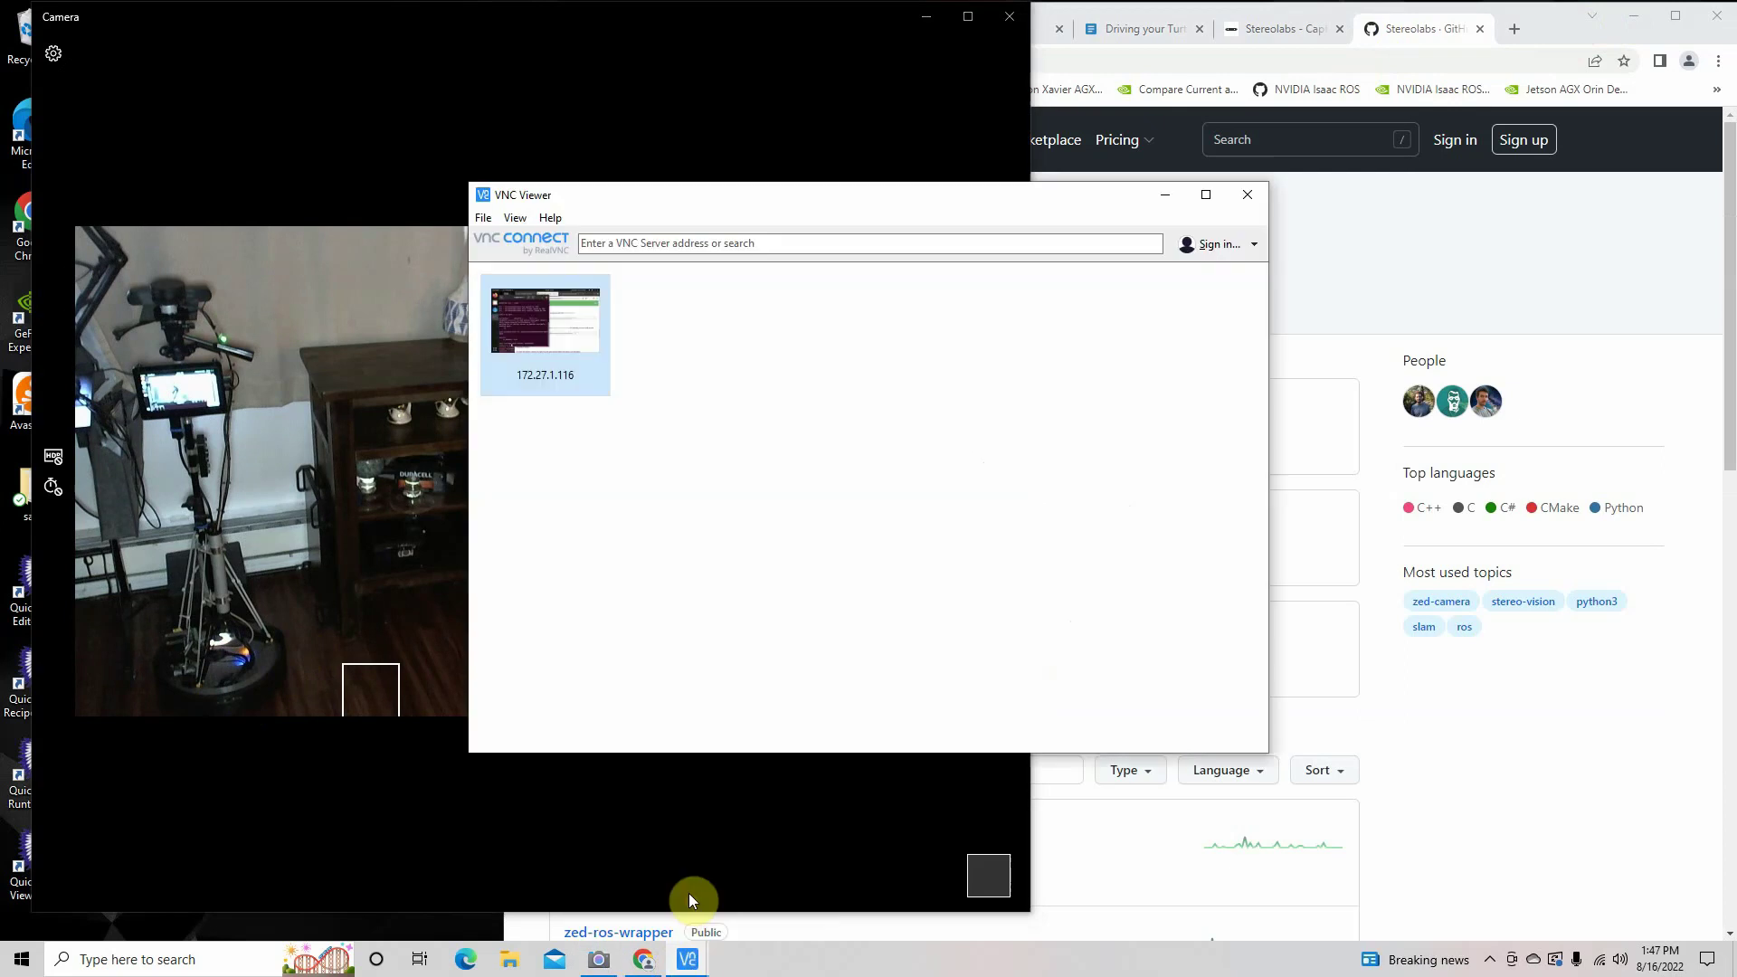
pyautogui.click(1167, 194)
pyautogui.moveTo(688, 960)
pyautogui.click(756, 895)
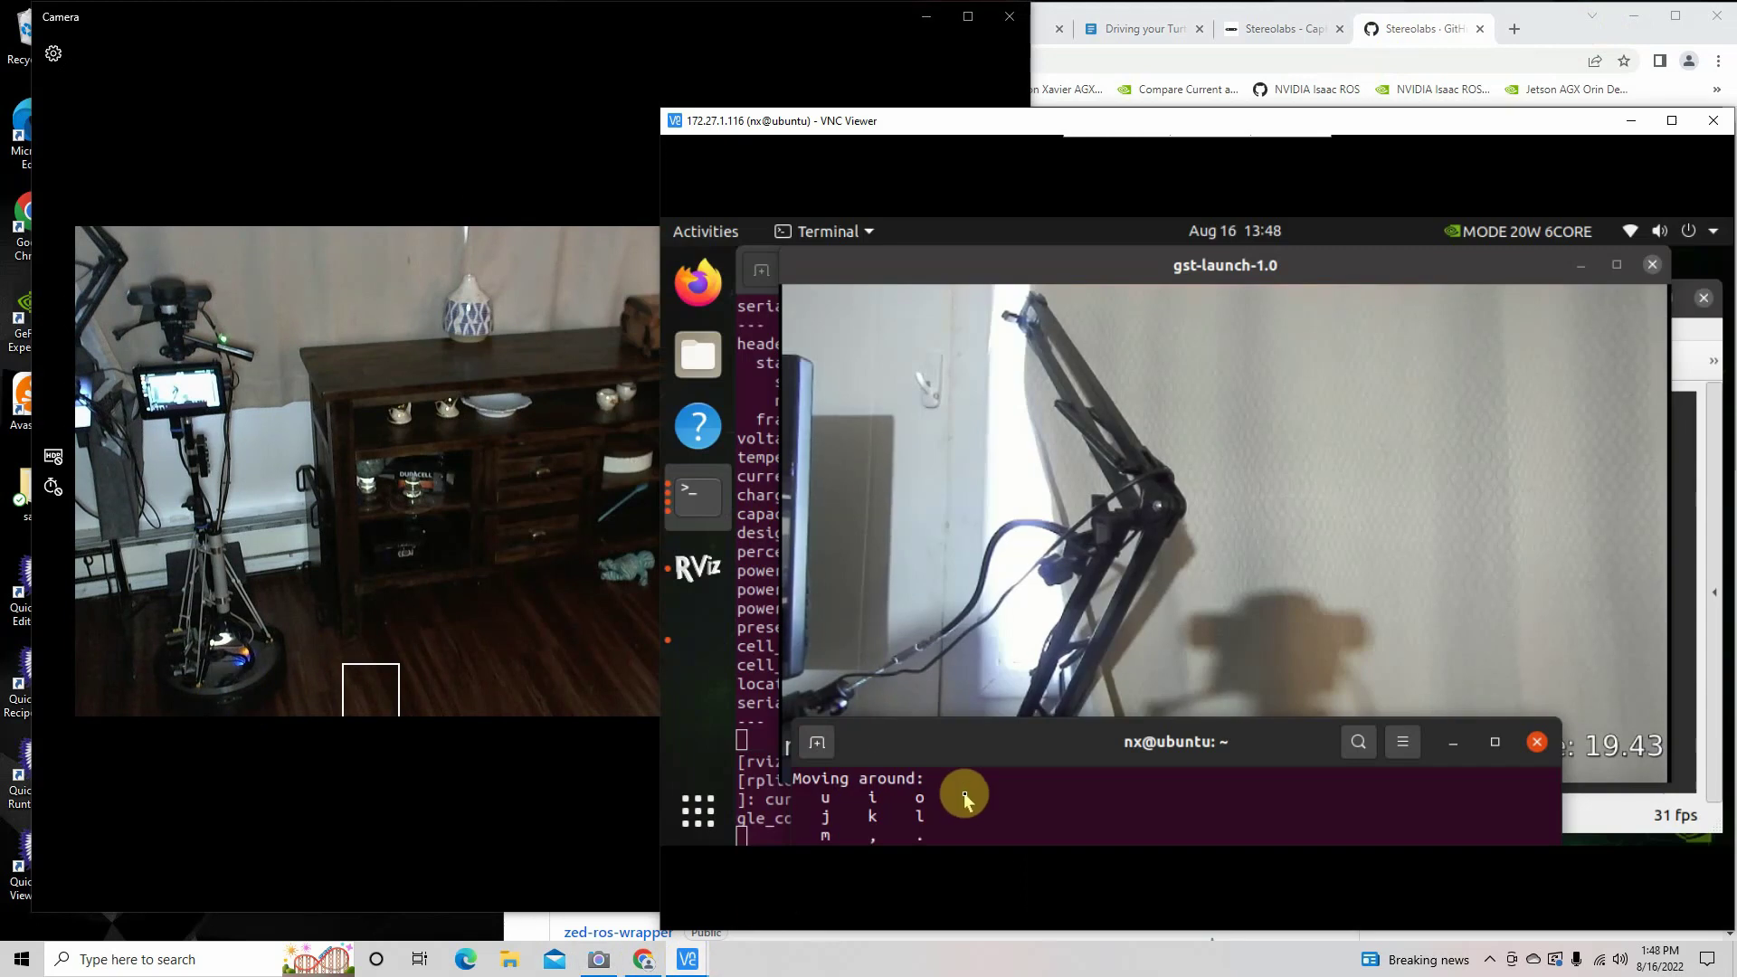
pyautogui.click(751, 412)
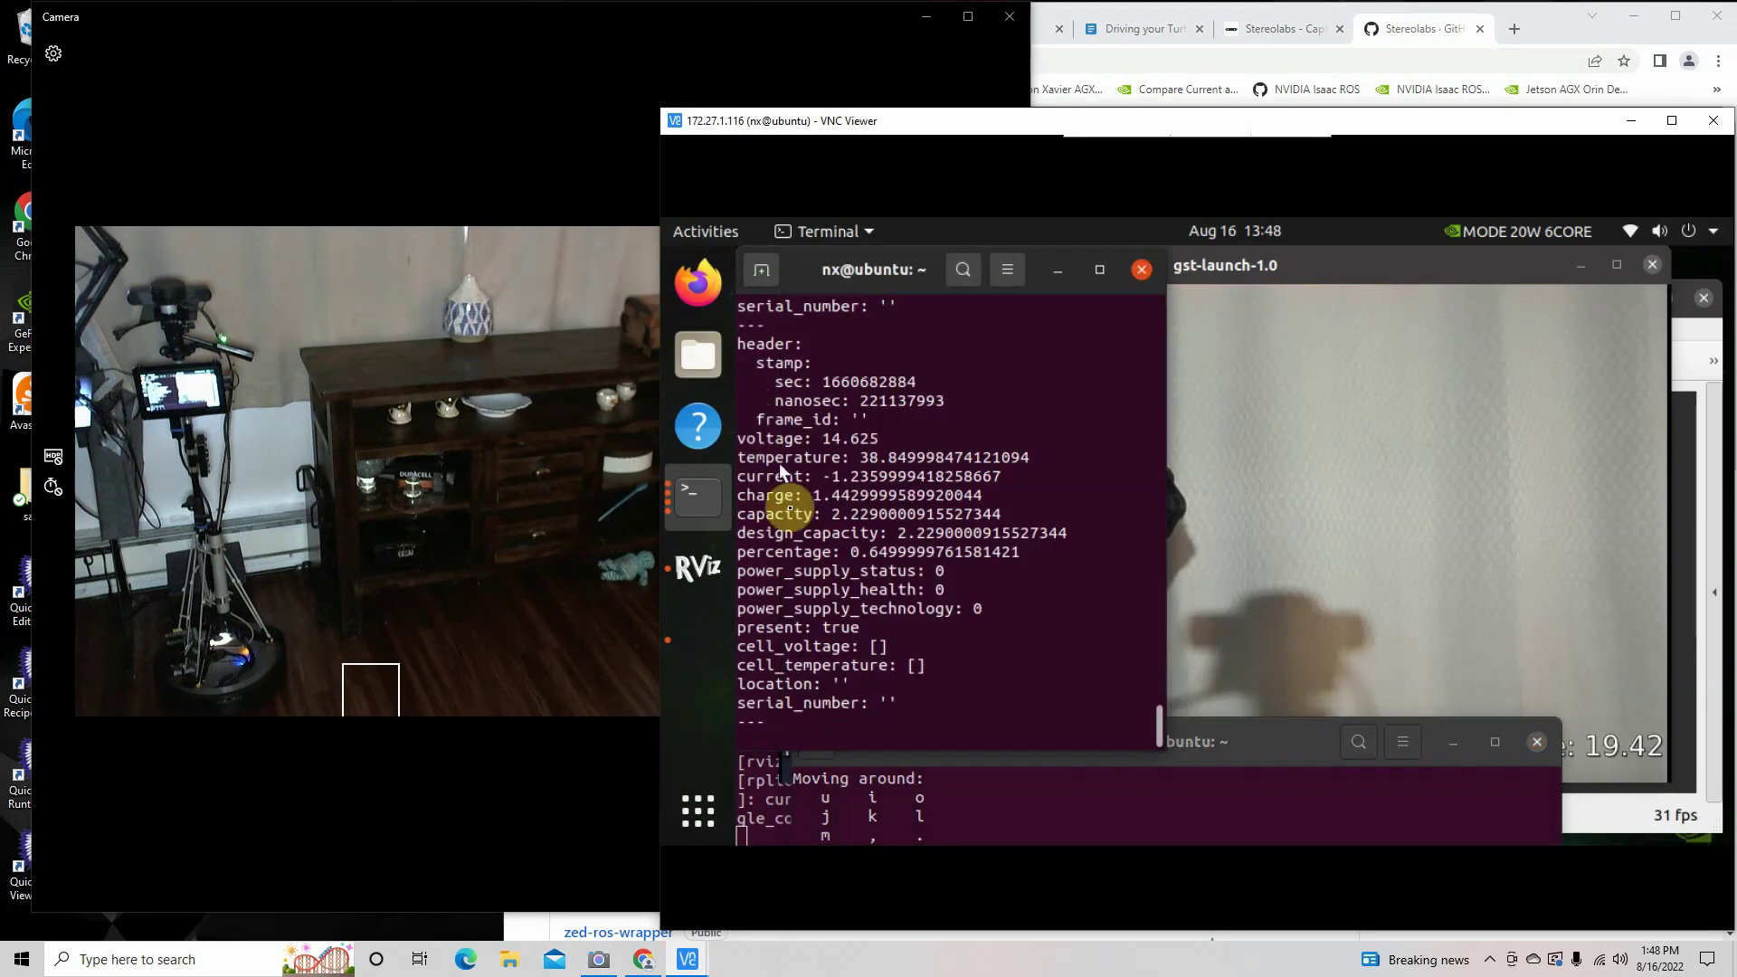